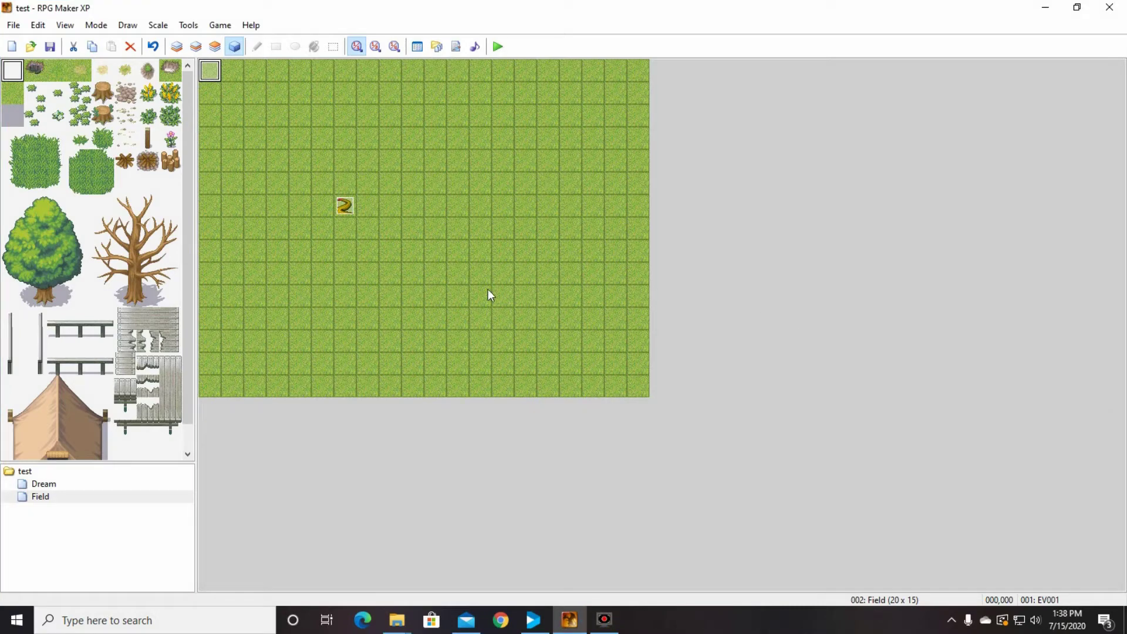
Create a new event at map cell 016,004 and give it the blue chest graphic from the top row of 177-Chest04
double_click(568, 159)
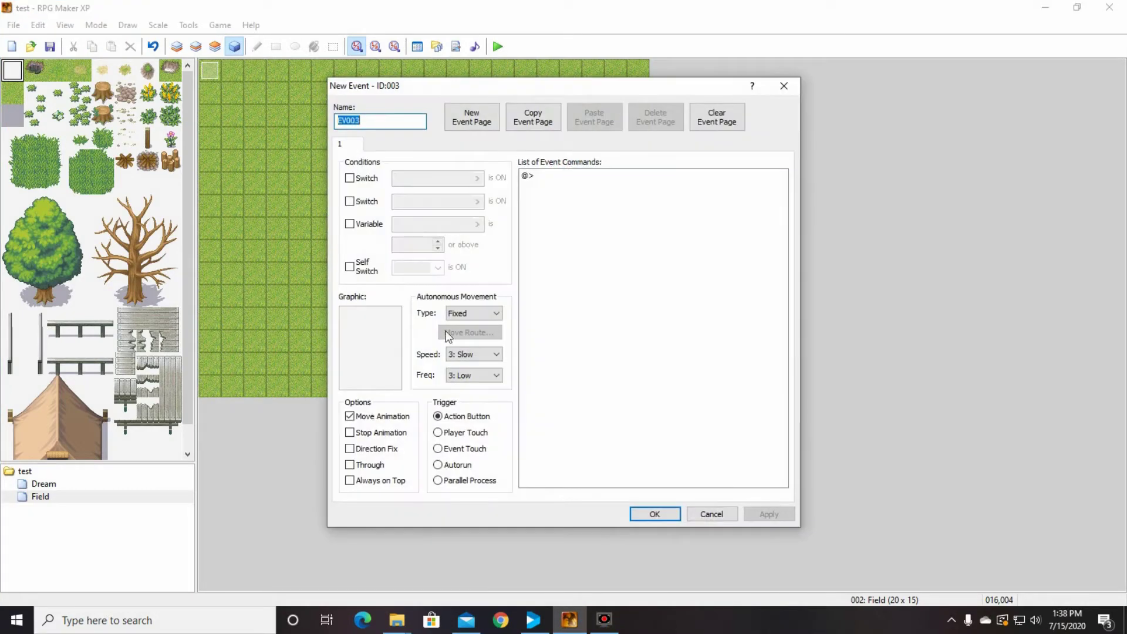
double_click(362, 343)
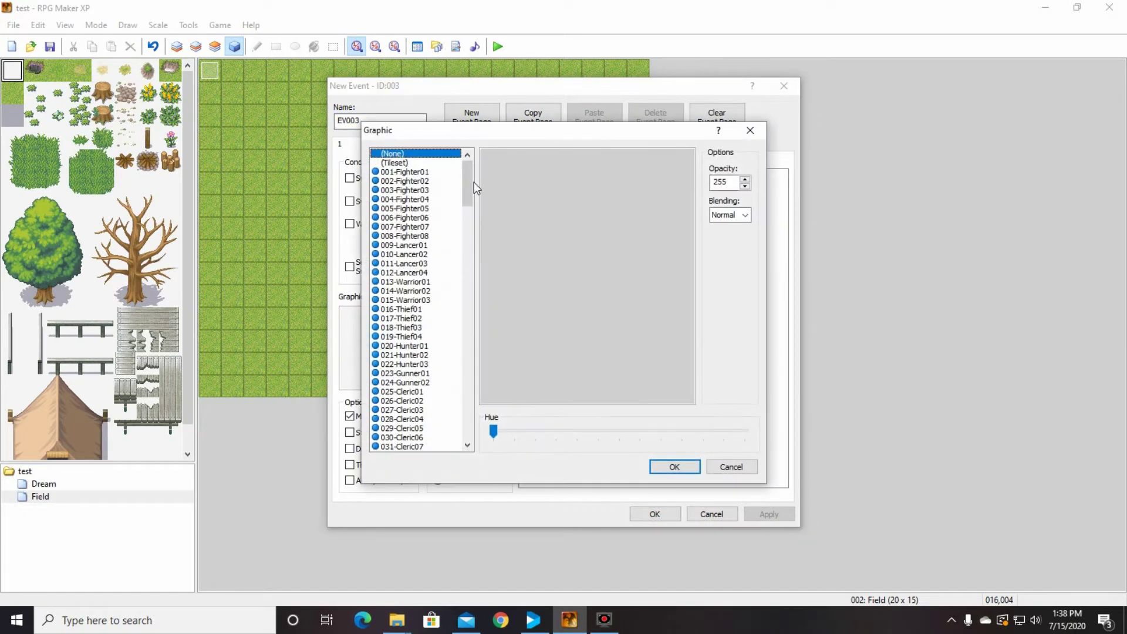
left_click_drag(471, 177, 473, 428)
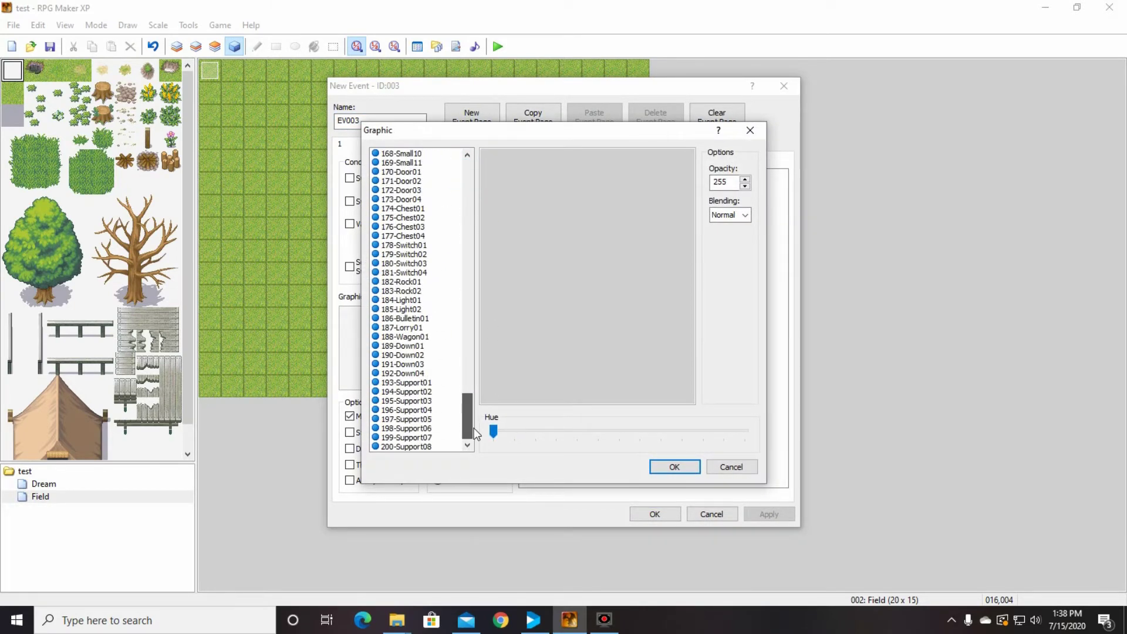
left_click(426, 447)
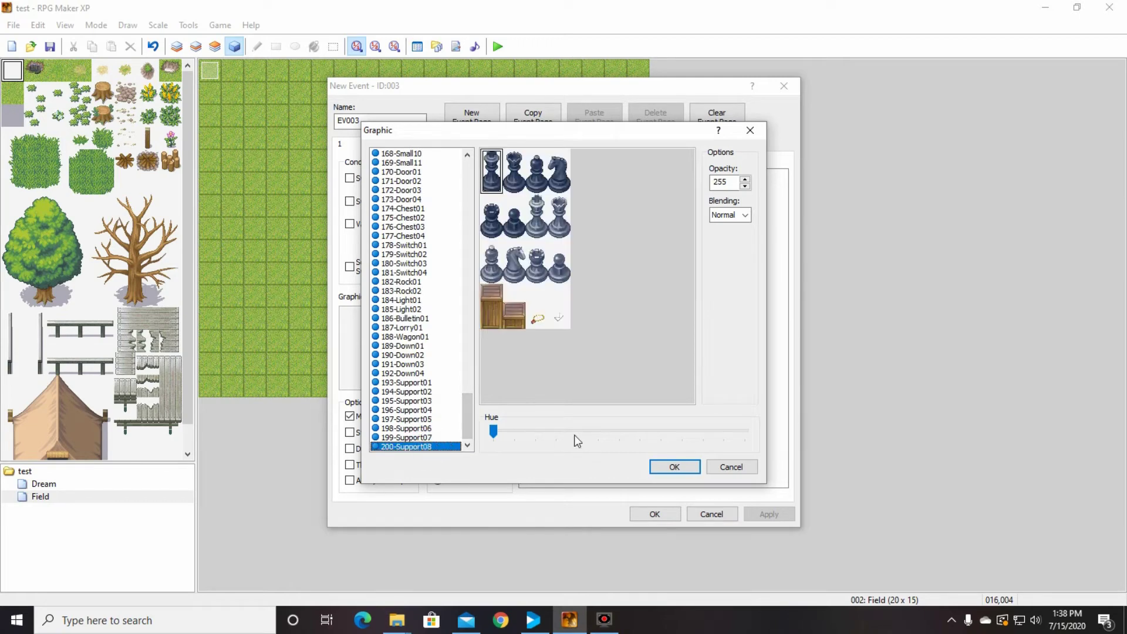
key("Up")
key("Up")
key("Up")
key("Up")
key("Up")
key("Up")
key("Up")
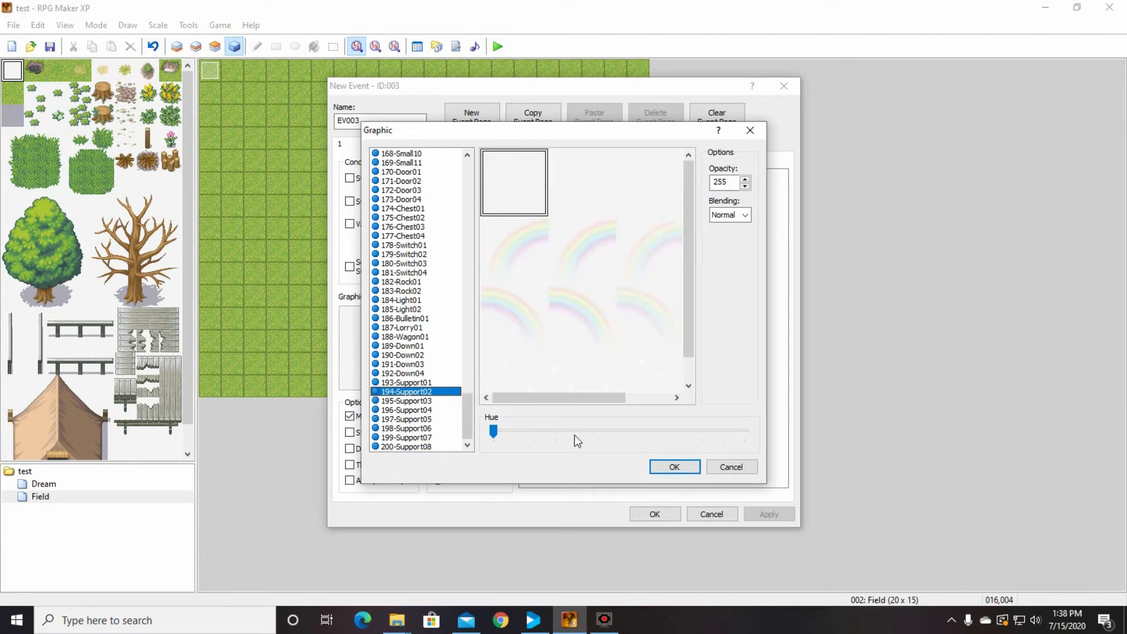
key("Up")
key("Up")
key("Up")
key("Up")
key("Up")
key("Up")
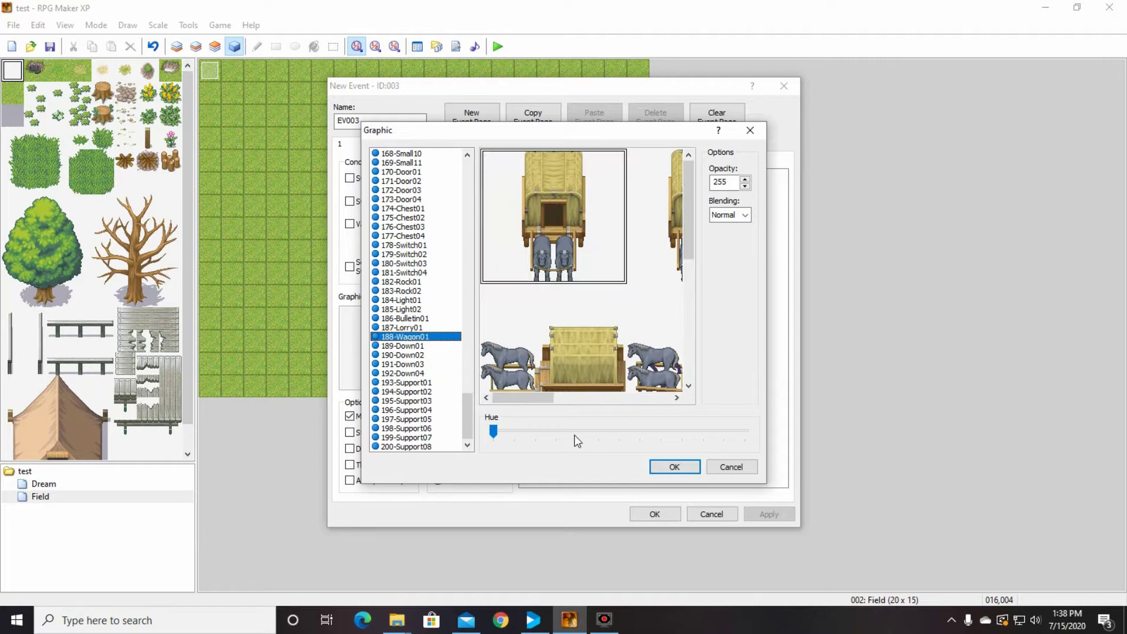
key("Up")
key("Up")
key("Up")
key("Up")
key("Up")
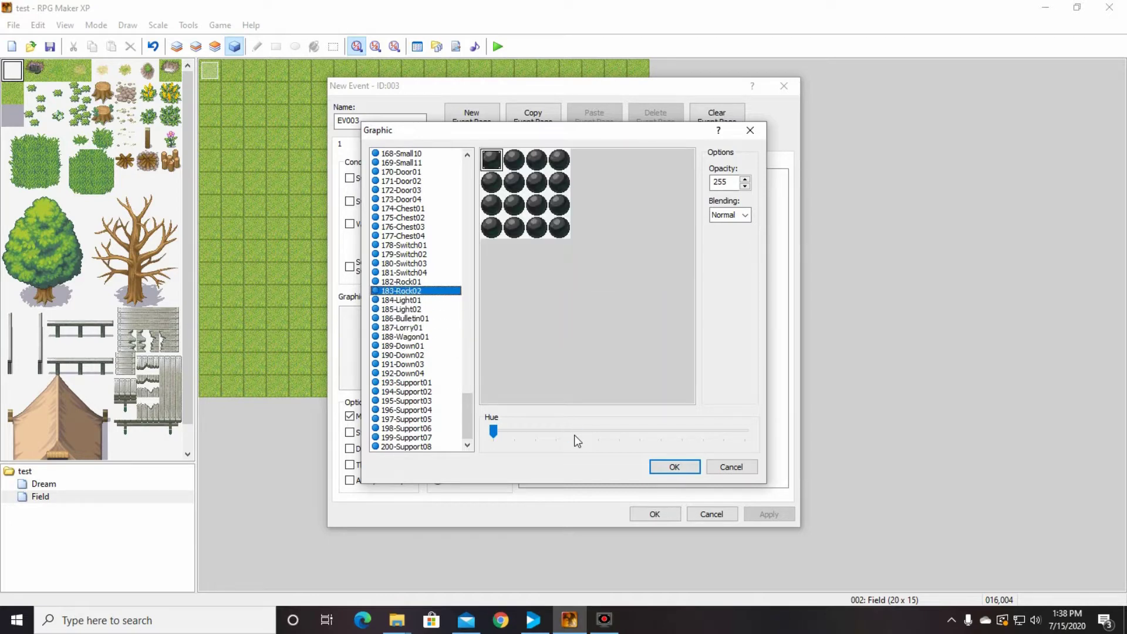
key("Up")
key("Up")
key("Up")
key("Up")
key("Up")
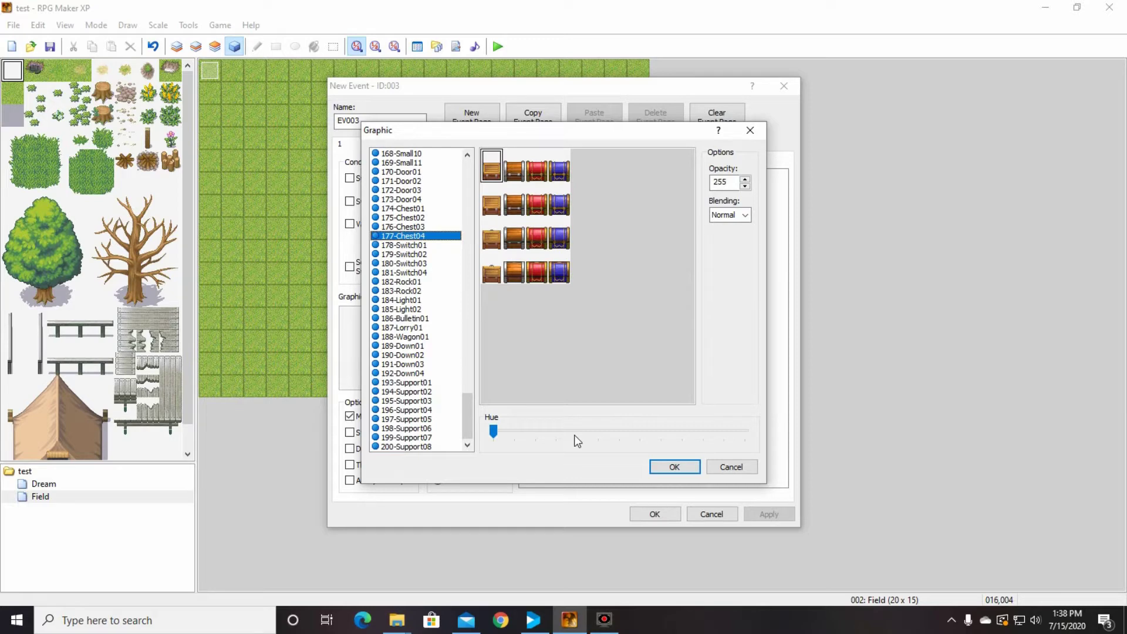
key("Up")
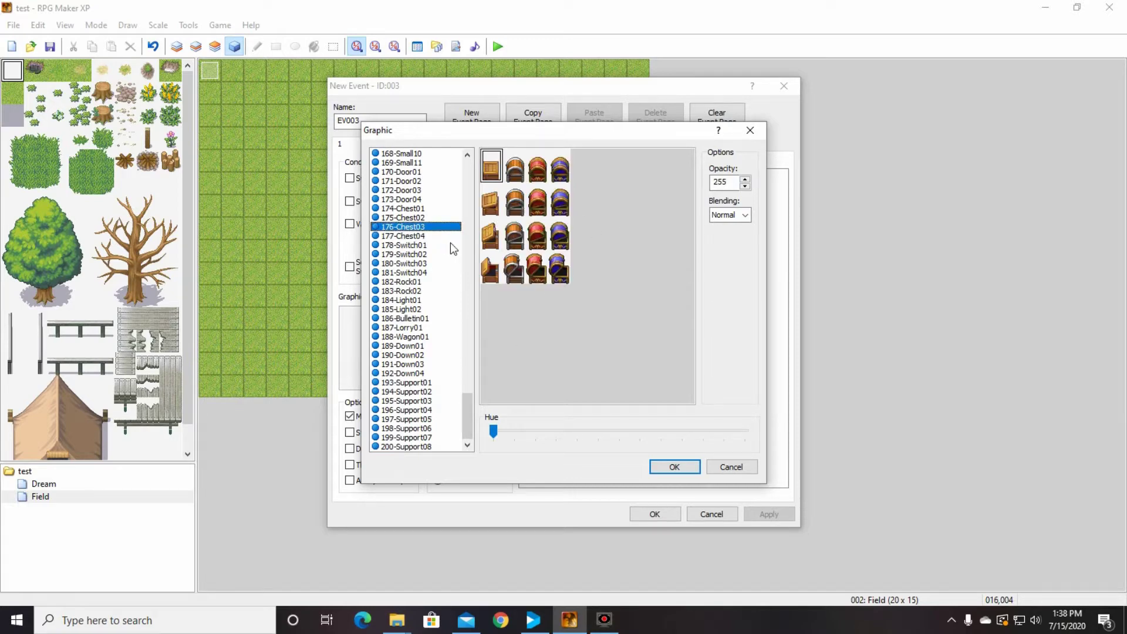
key("Down")
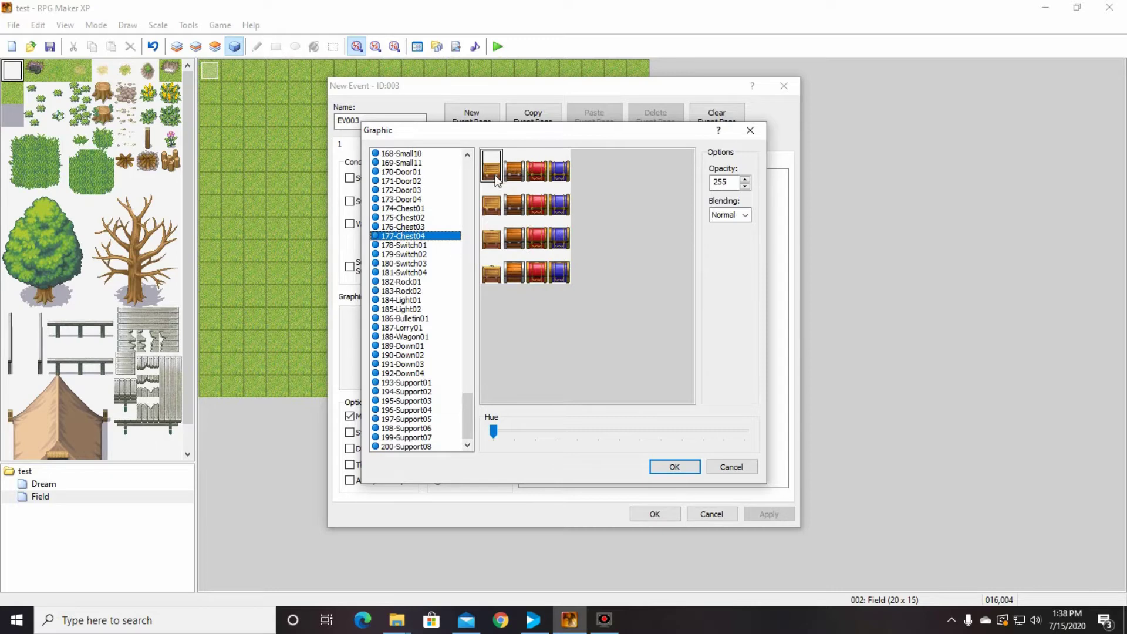
left_click(561, 172)
left_click(676, 468)
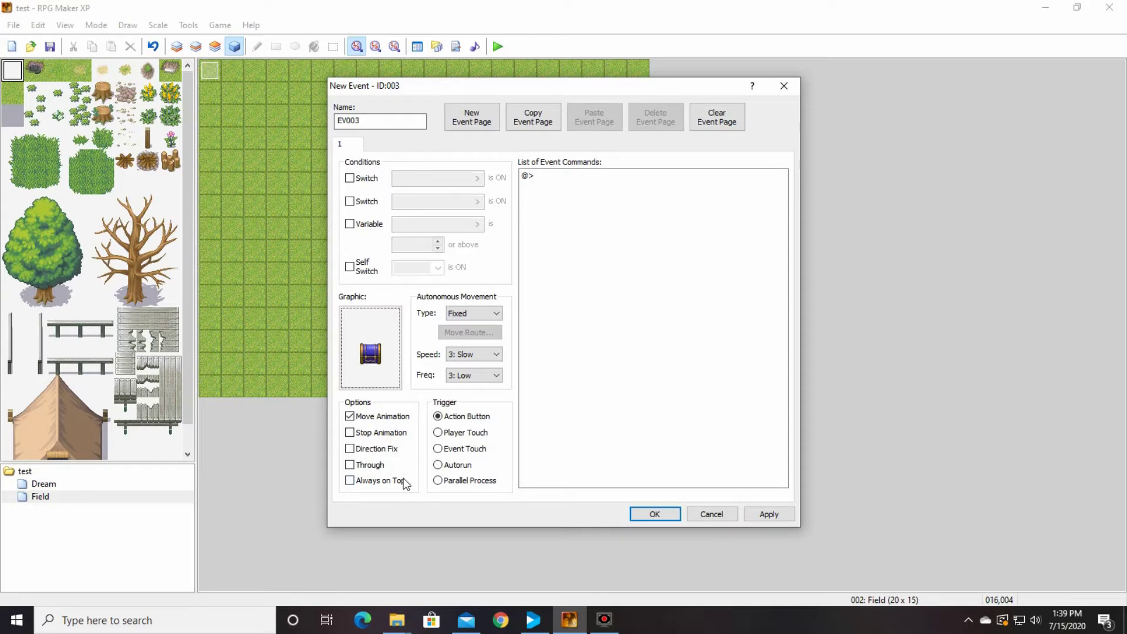
Add a Play ME command to the chest event using the 011-Item02 sound at 100% volume and pitch
double_click(554, 177)
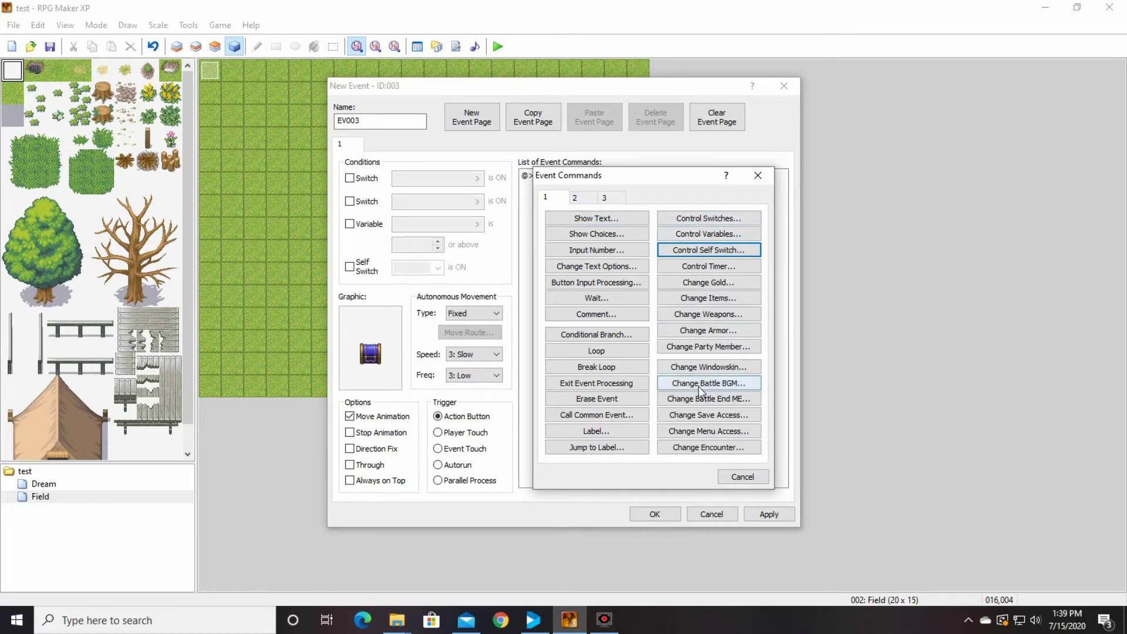
left_click(588, 196)
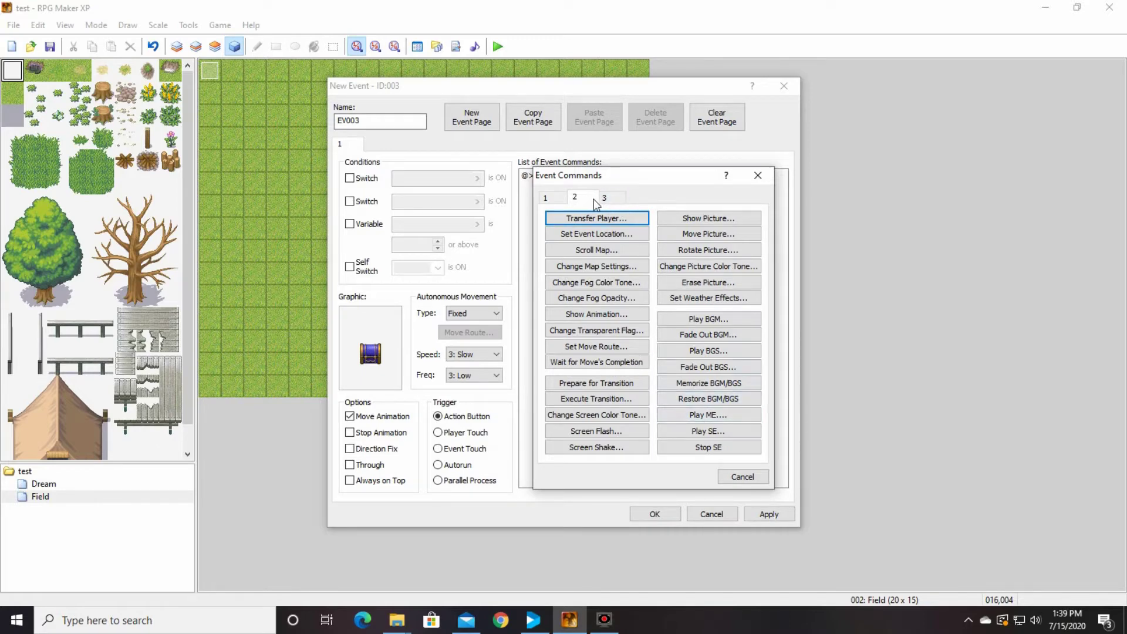
left_click(713, 417)
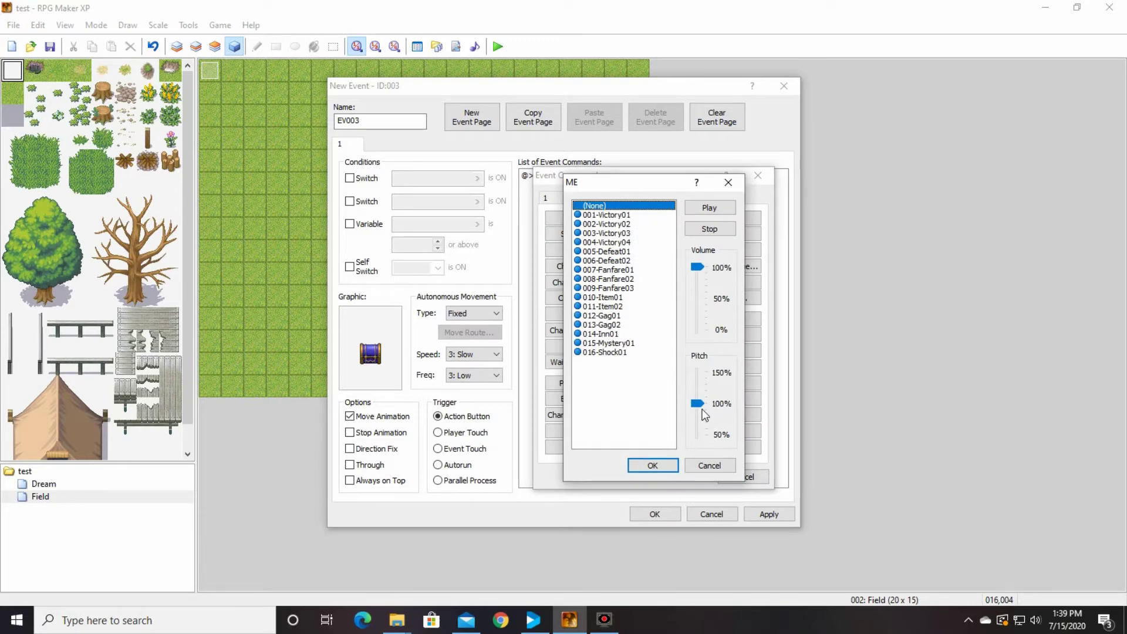
left_click(631, 307)
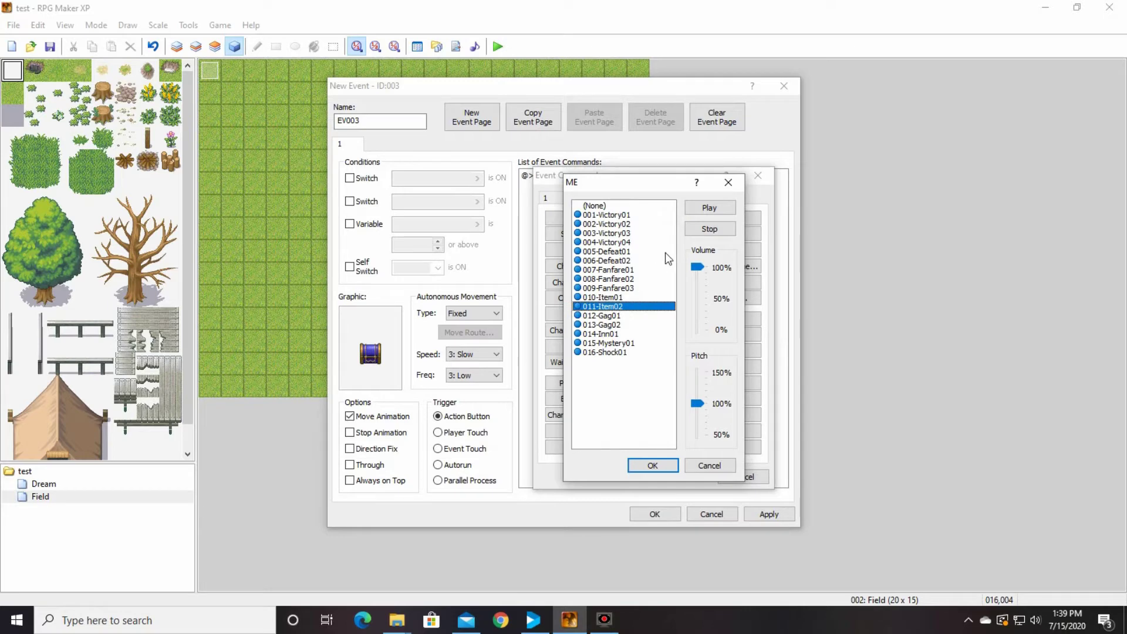
left_click(704, 230)
left_click(653, 466)
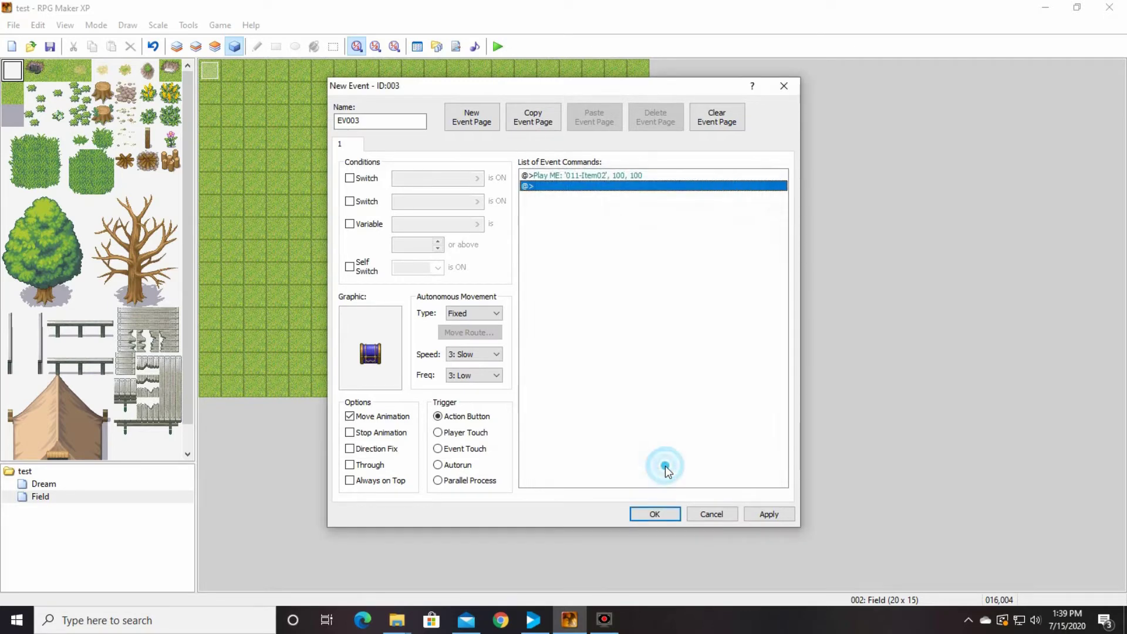
Add a Show Text command reading "You have gained:" after the sound effect command
double_click(545, 185)
left_click(546, 198)
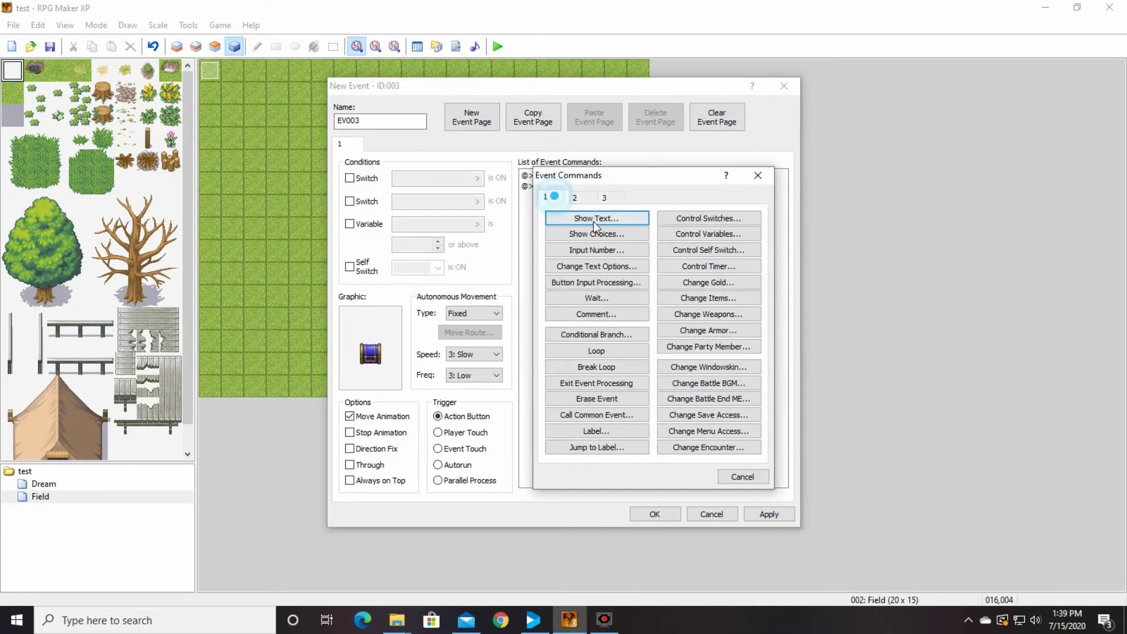
left_click(594, 218)
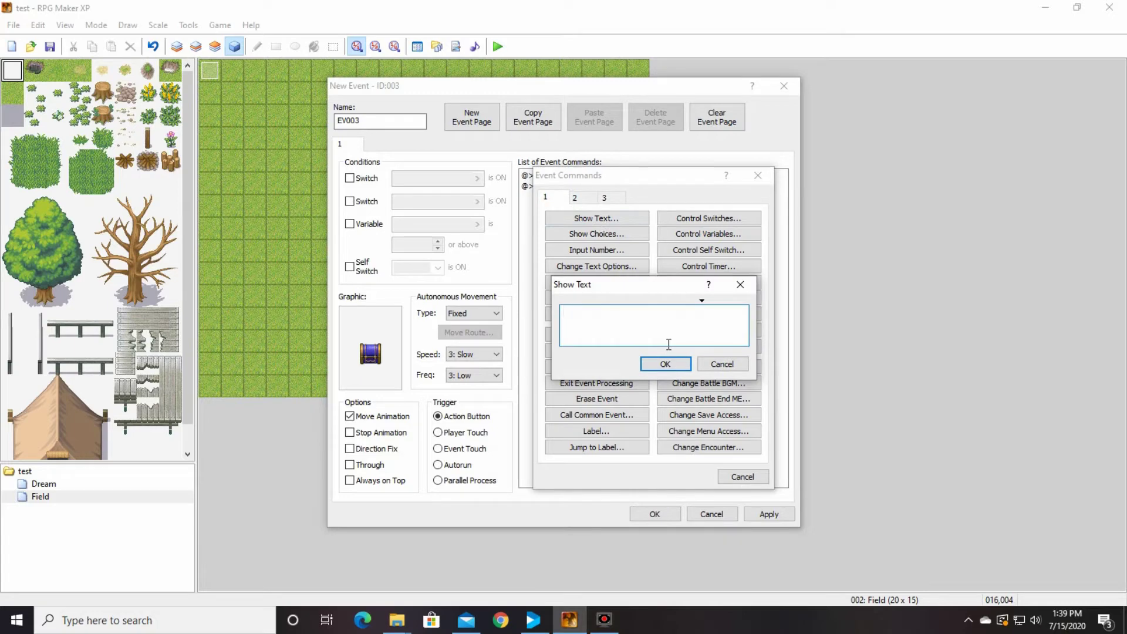
type("You have gained:")
left_click(685, 362)
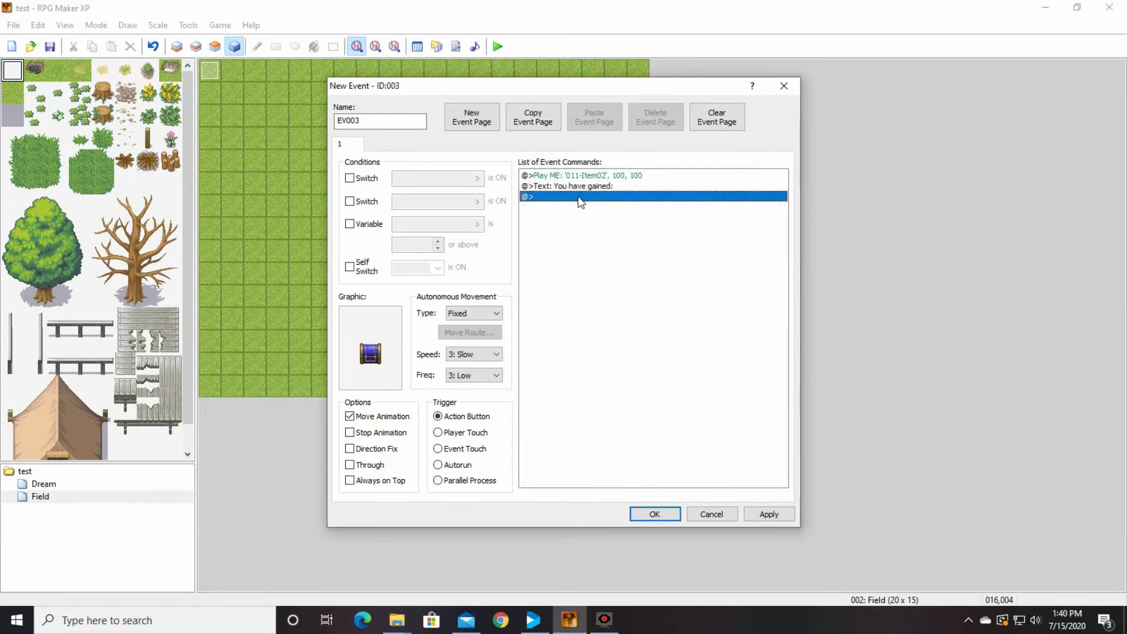
Add a Show Text command reading "10 coins" at the end of the event's command list
double_click(576, 199)
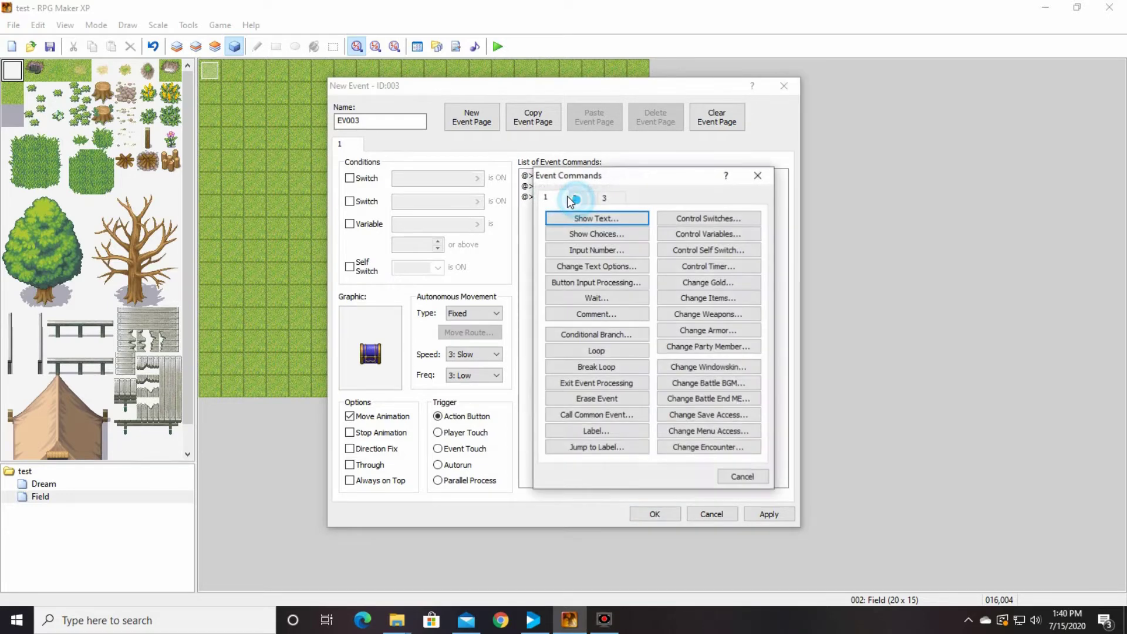
left_click(599, 217)
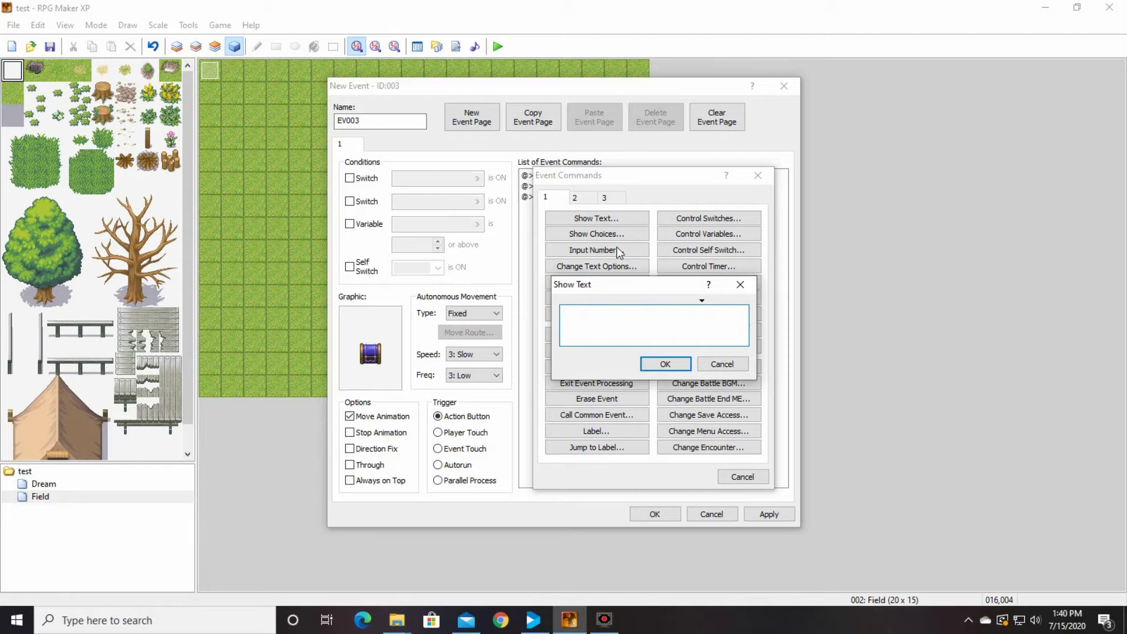
type("10 coins")
left_click(668, 364)
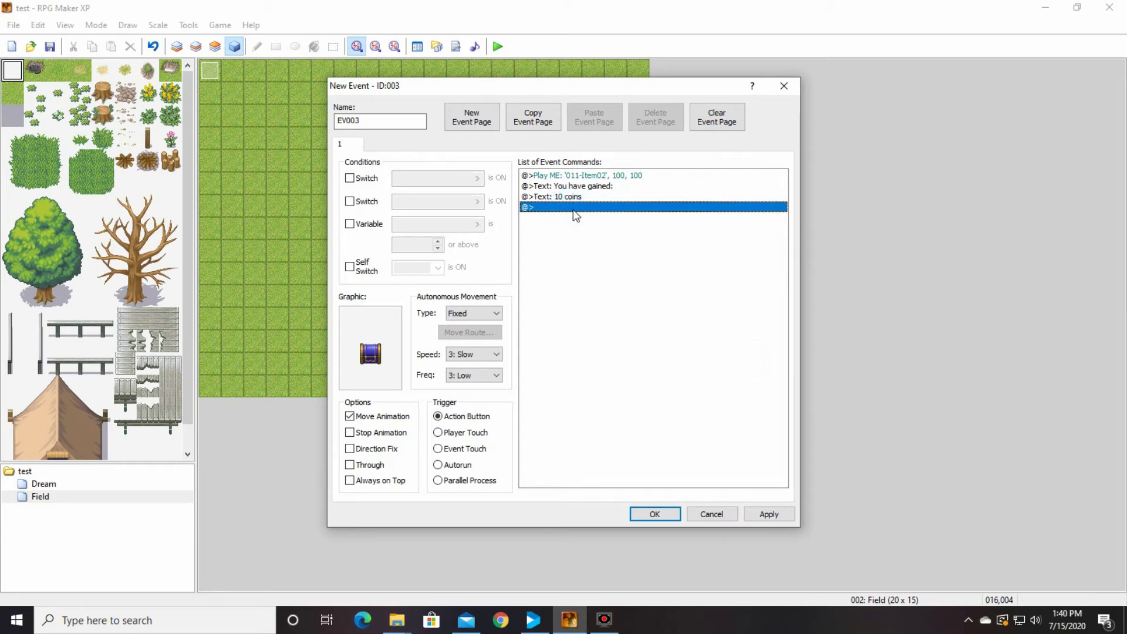
Add a Show Text command reading "3 seeds of life" below the coins message
double_click(567, 210)
left_click(594, 218)
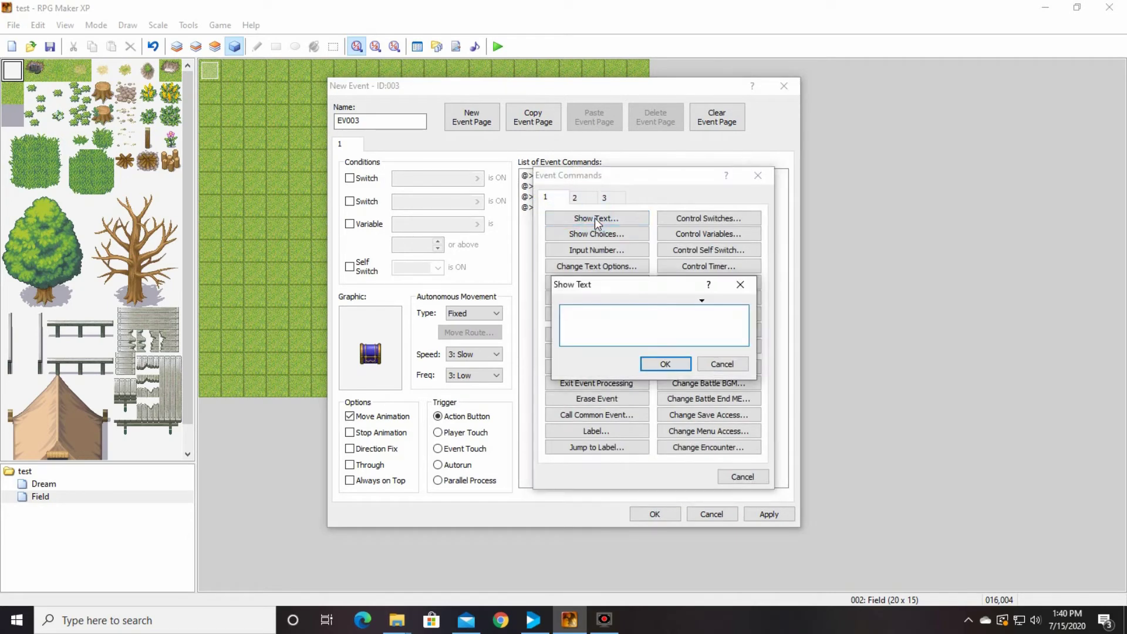
type("3 seeds of life")
left_click(665, 364)
Add a Show Text command reading "1 Tonic" below the seeds of life message
double_click(580, 218)
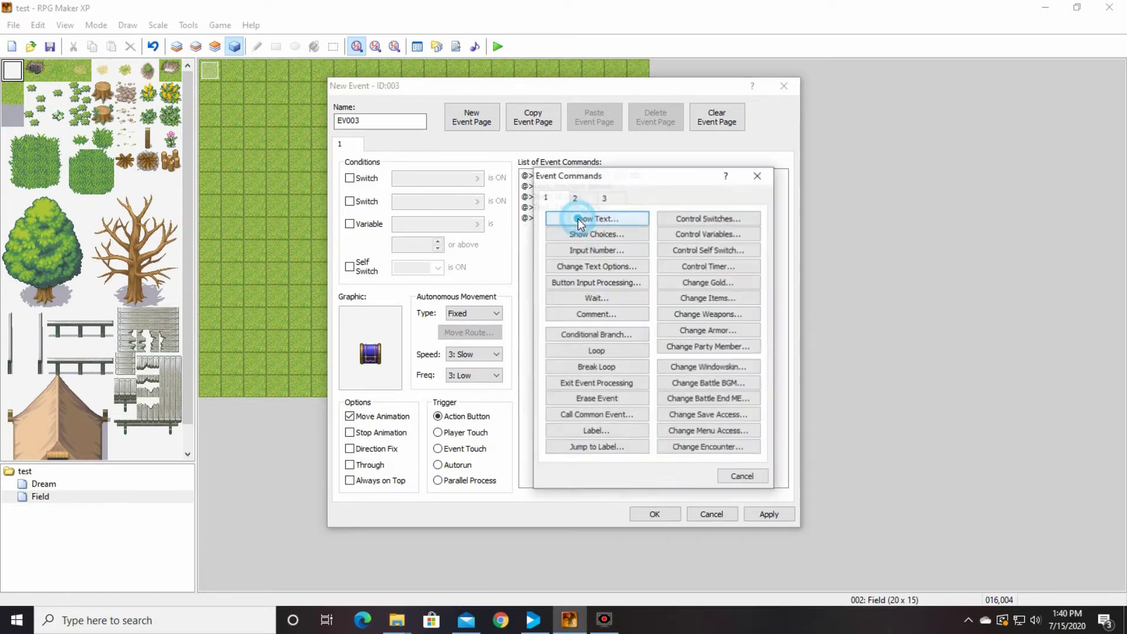
left_click(580, 218)
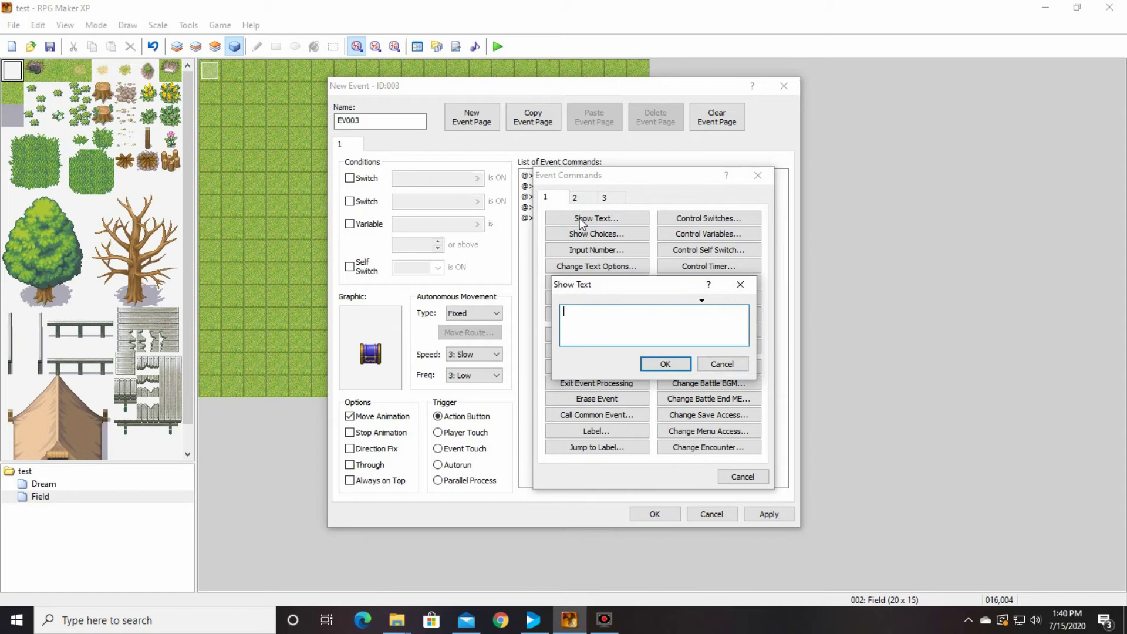
type("1 Tonic")
left_click(665, 365)
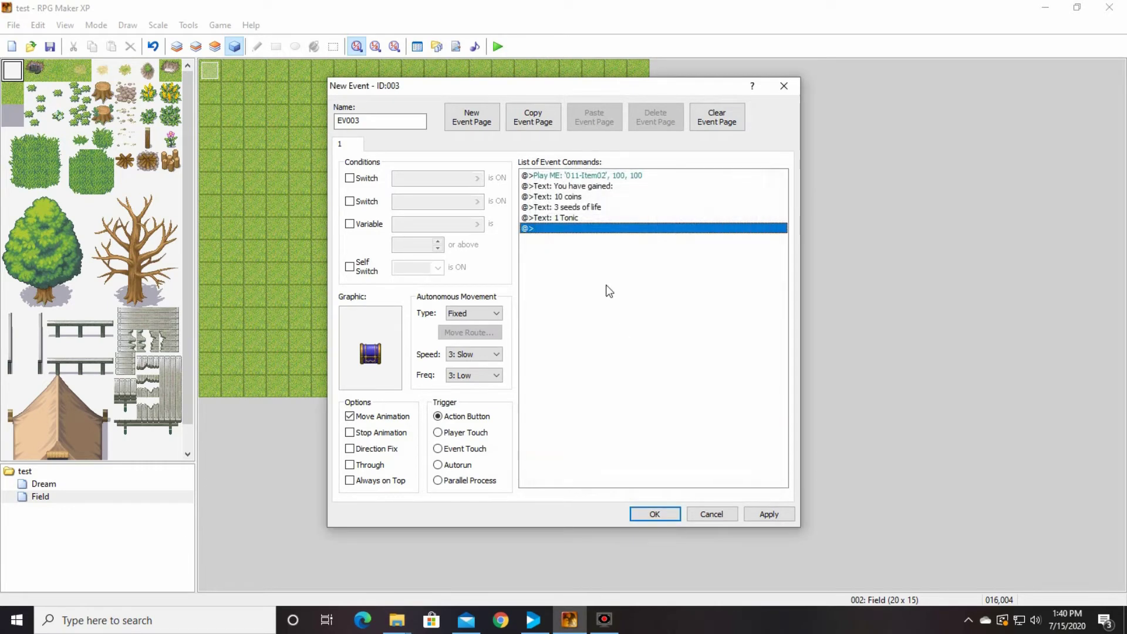
Add a Show Text command reading "10 potions" below the Tonic message
double_click(564, 227)
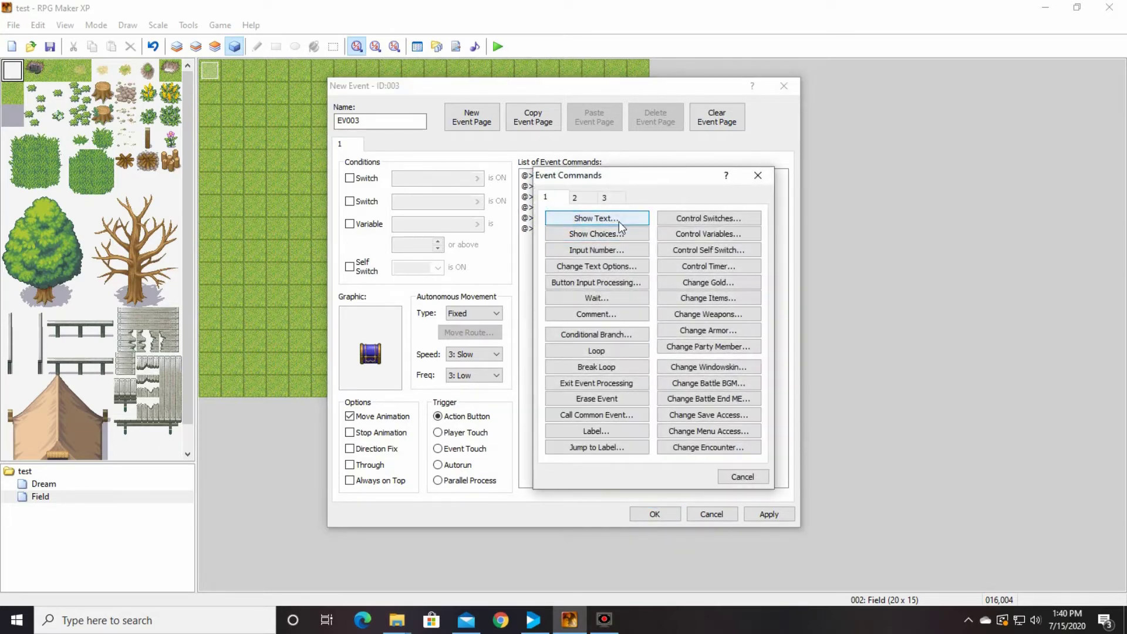
left_click(598, 219)
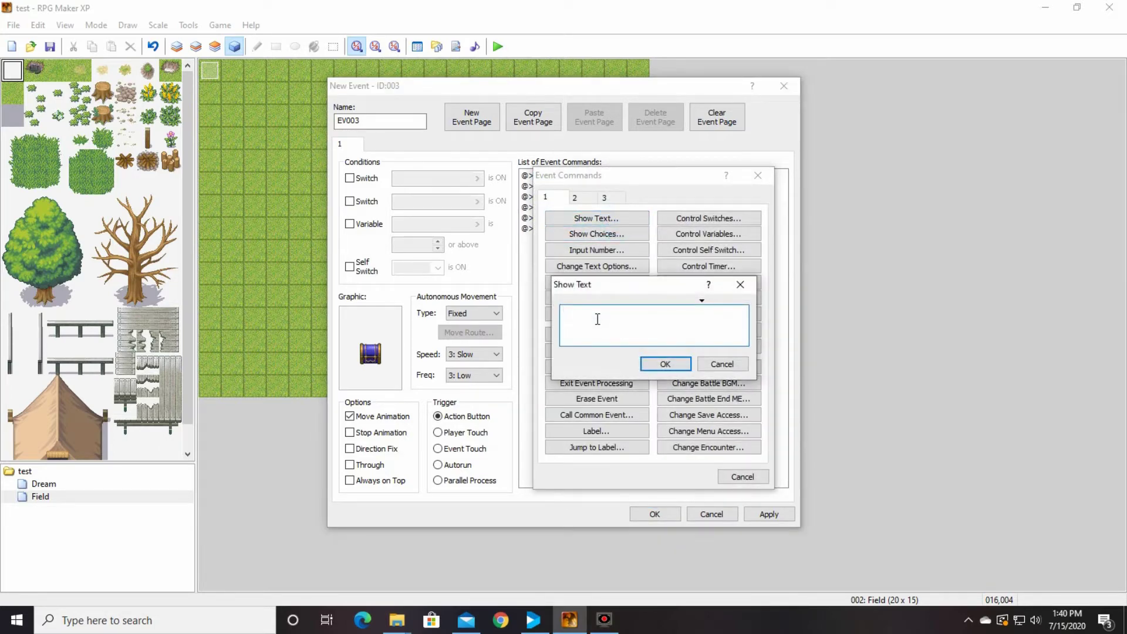
type("10 potions")
left_click(664, 362)
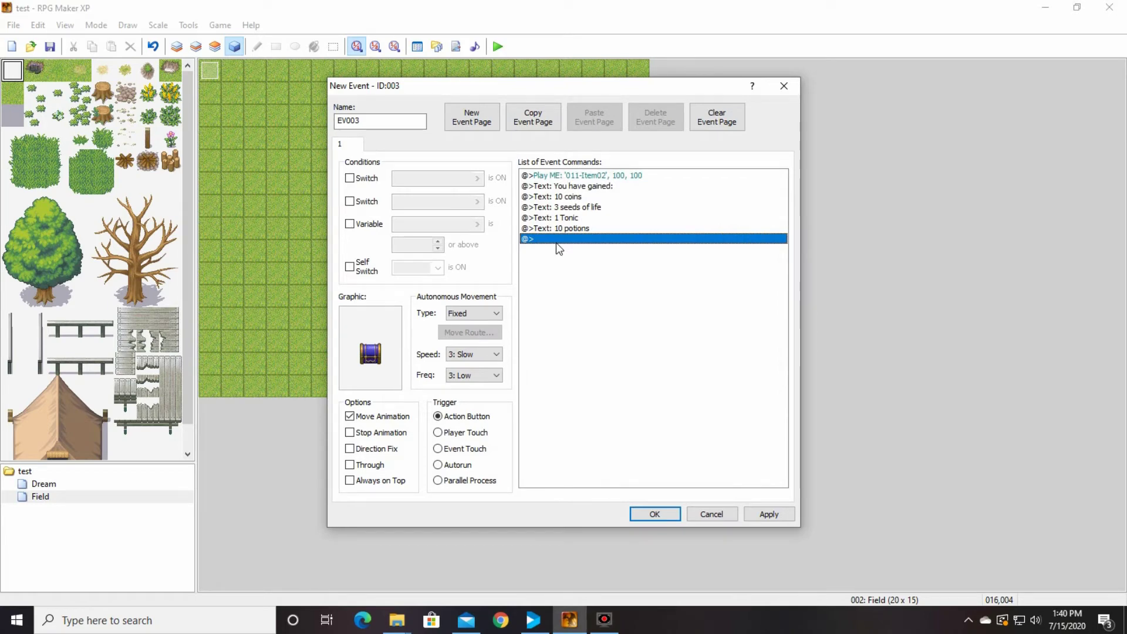
Add a Show Text command reading "1 steel sword" below the potions message
double_click(556, 239)
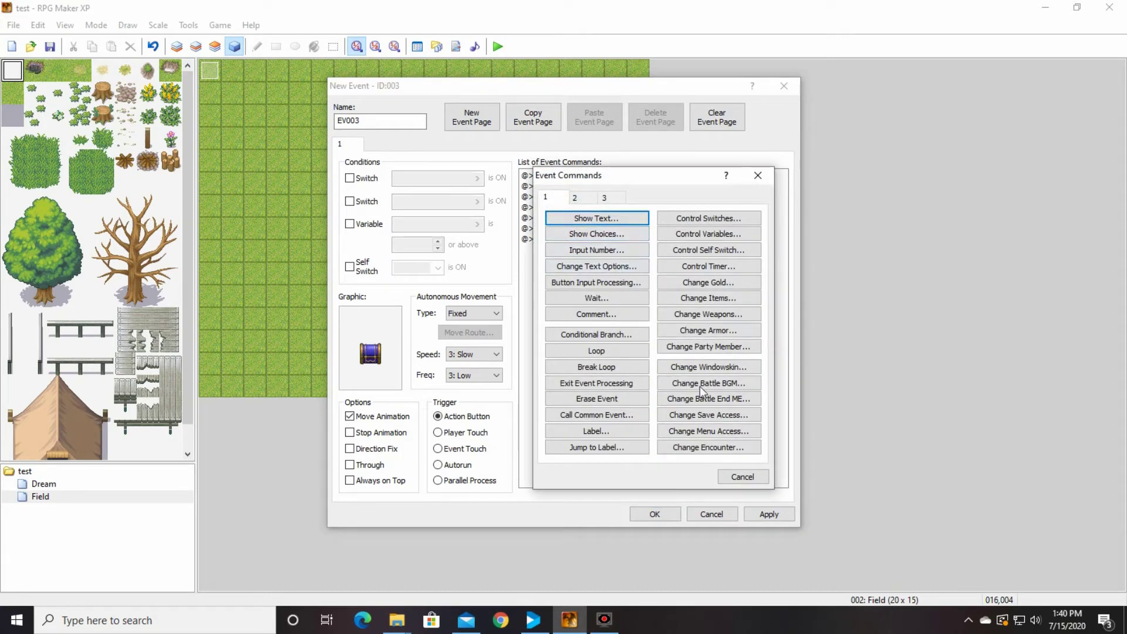
left_click(741, 476)
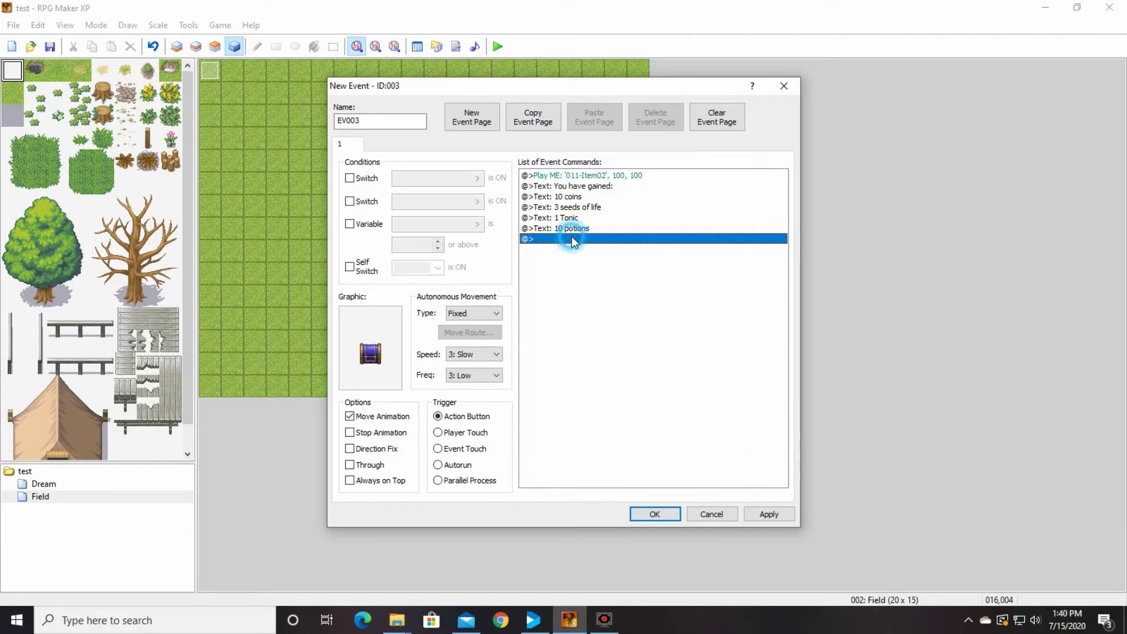
double_click(571, 236)
left_click(578, 218)
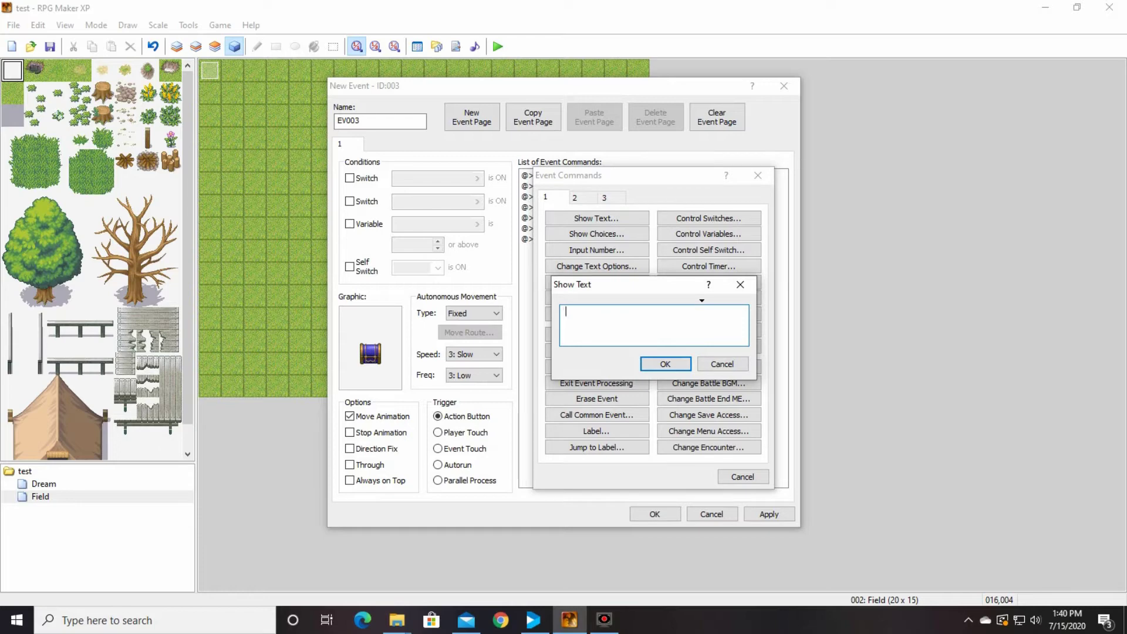
type("1 steel sword")
left_click(665, 364)
Add a Show Text command reading "1 steel armor" below the steel sword message
double_click(573, 249)
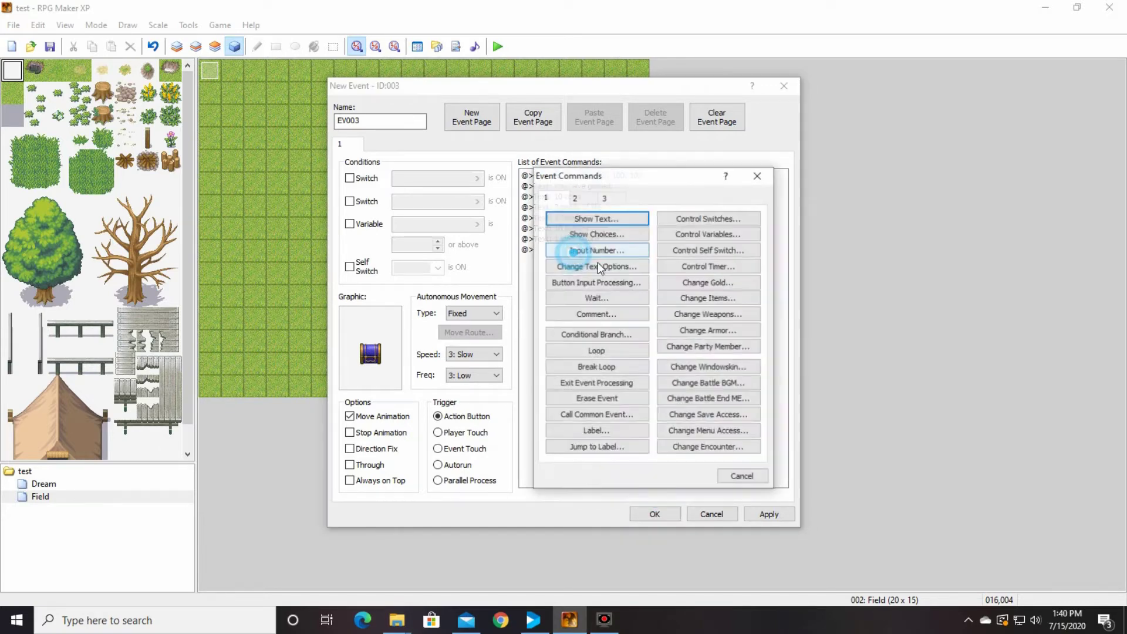
left_click(612, 214)
type("1 ")
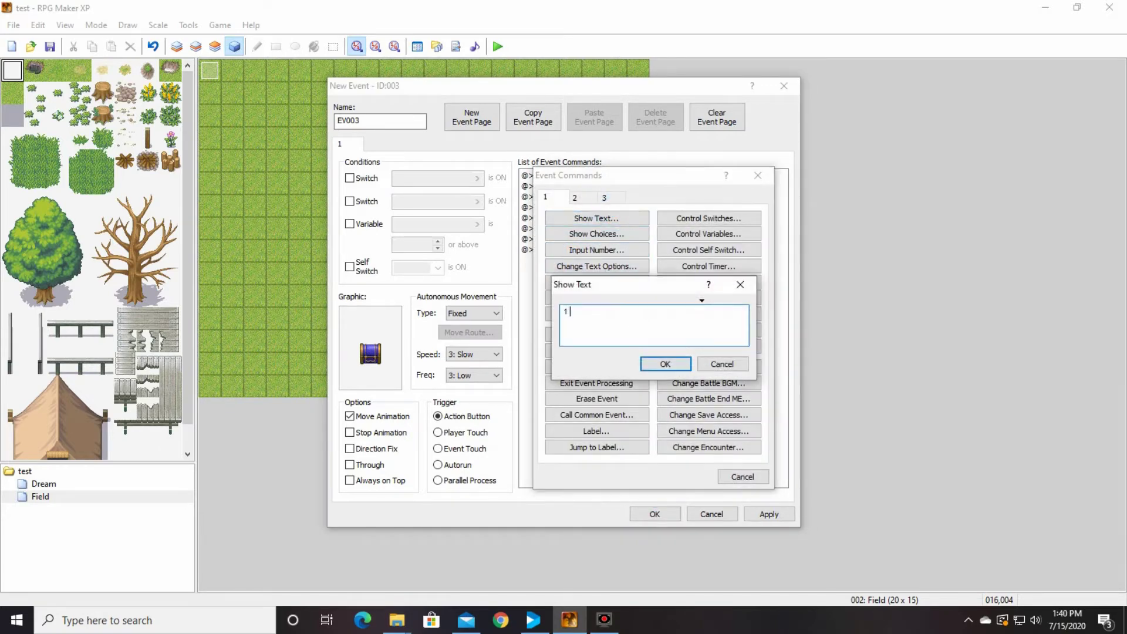
type("steel armor")
left_click(669, 363)
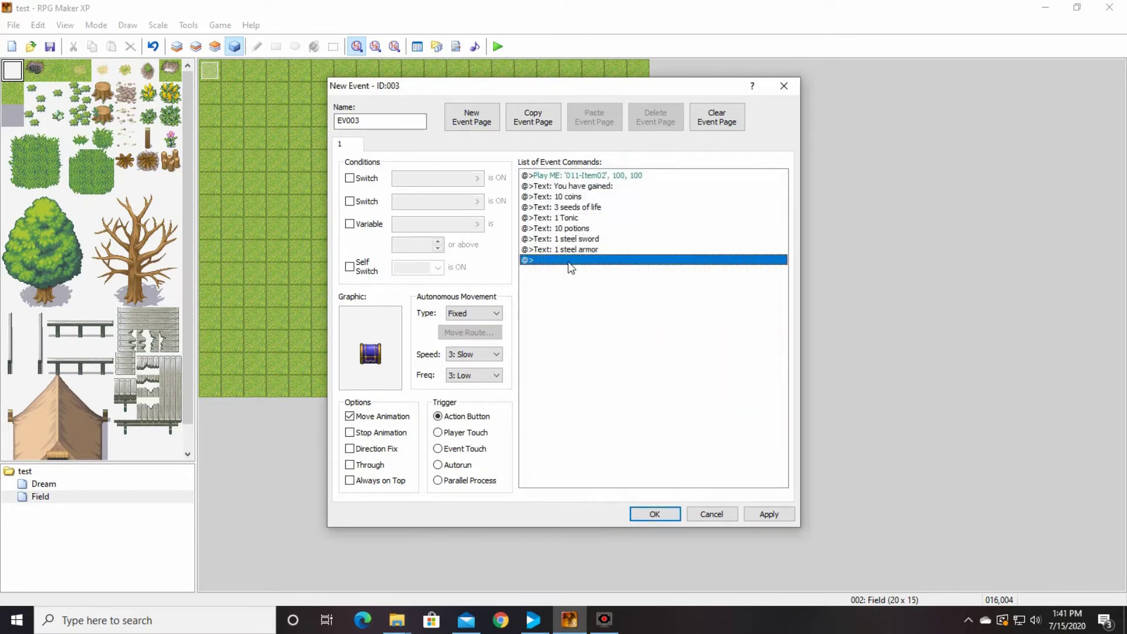
Add a Show Text command reading "1 steel sheild" below the steel armor message
double_click(568, 260)
left_click(585, 217)
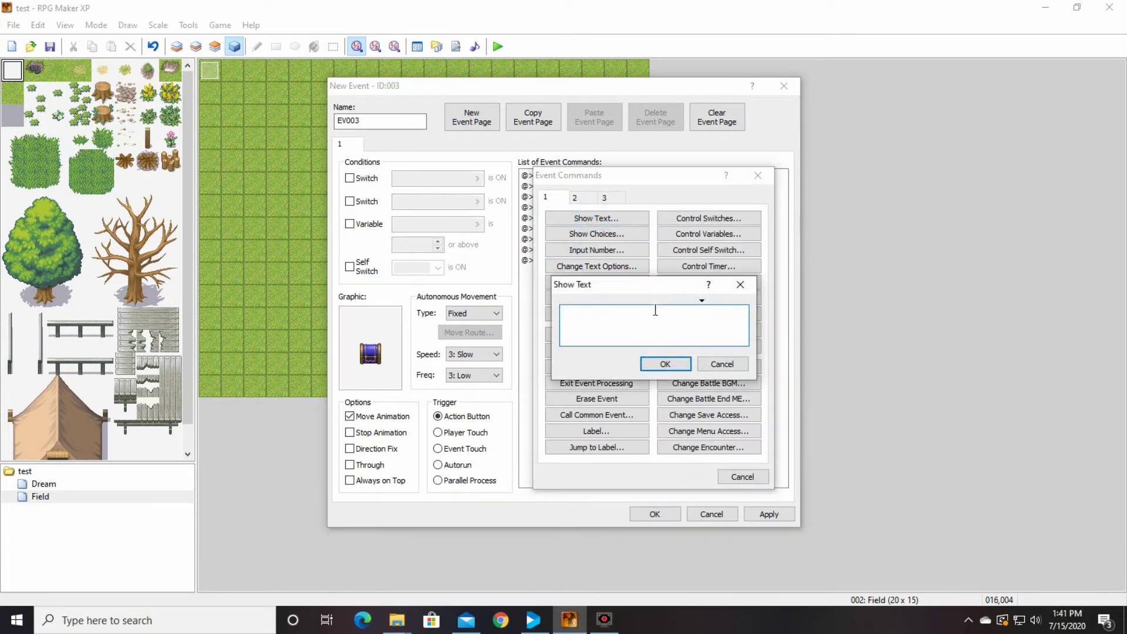
type("1 steel sheild")
left_click(669, 363)
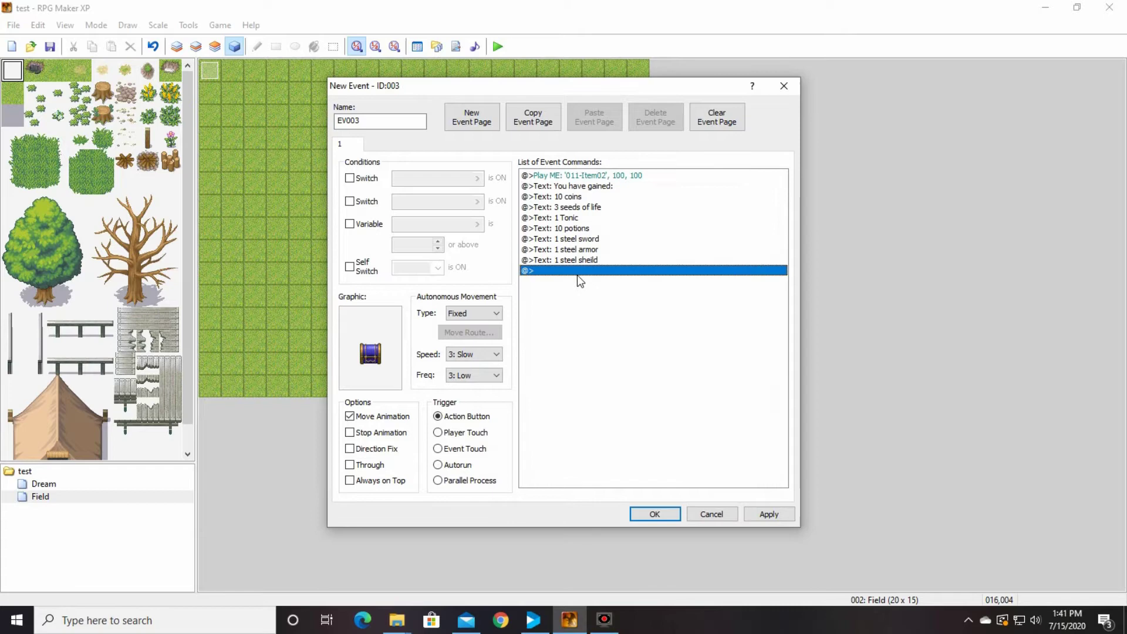
Add a Show Text command reading "1 steel helm" below the steel shield message
double_click(576, 275)
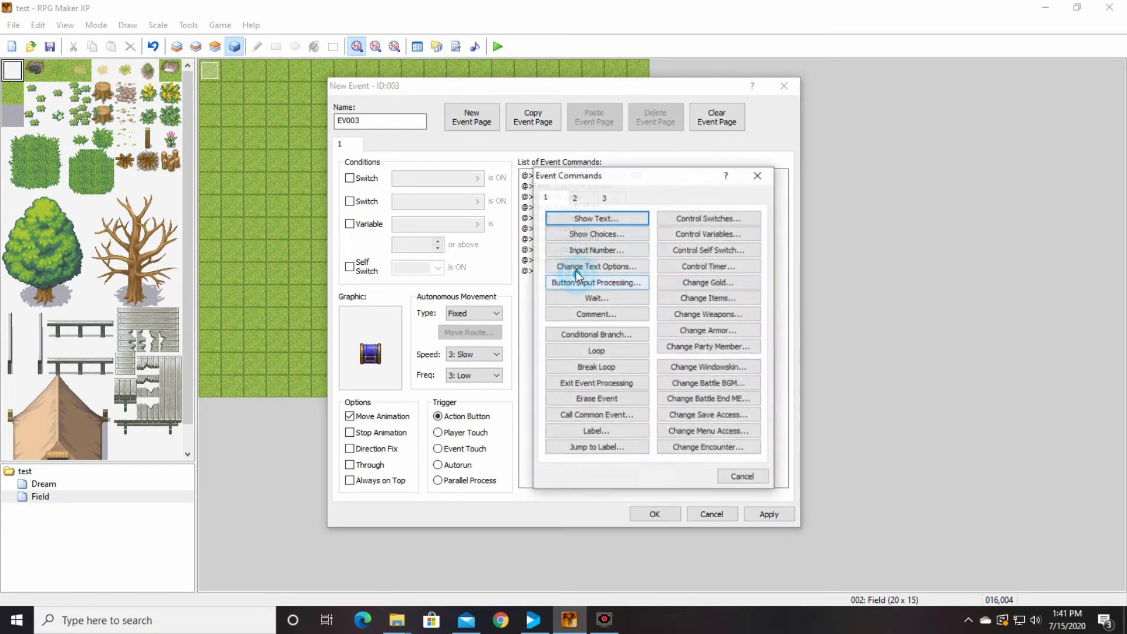
left_click(604, 217)
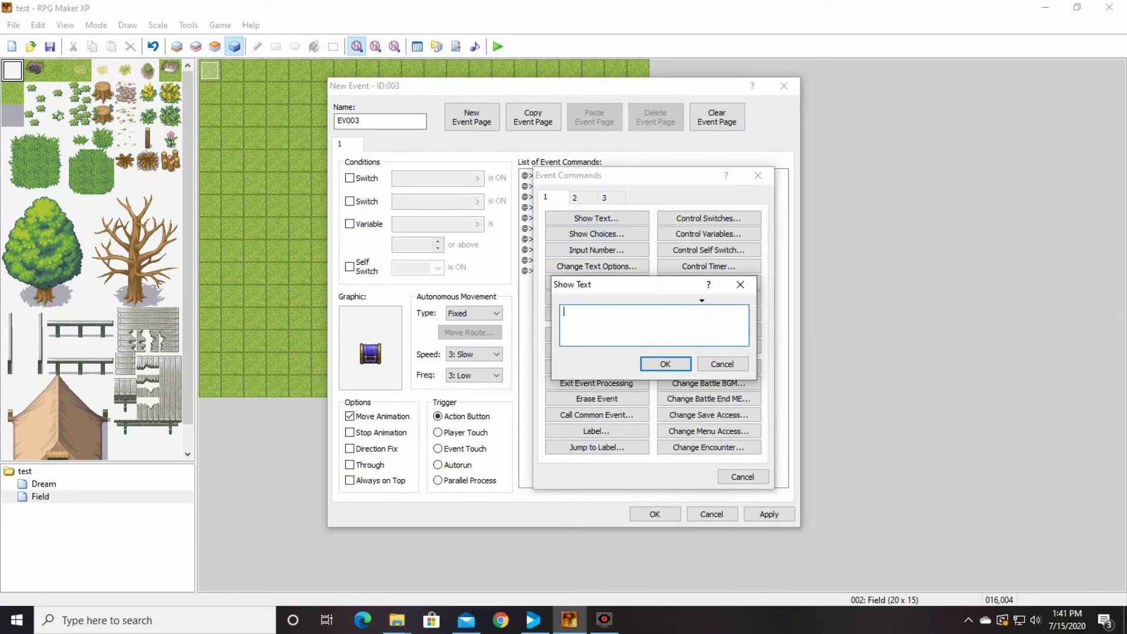
type("1 steel helm")
left_click(652, 364)
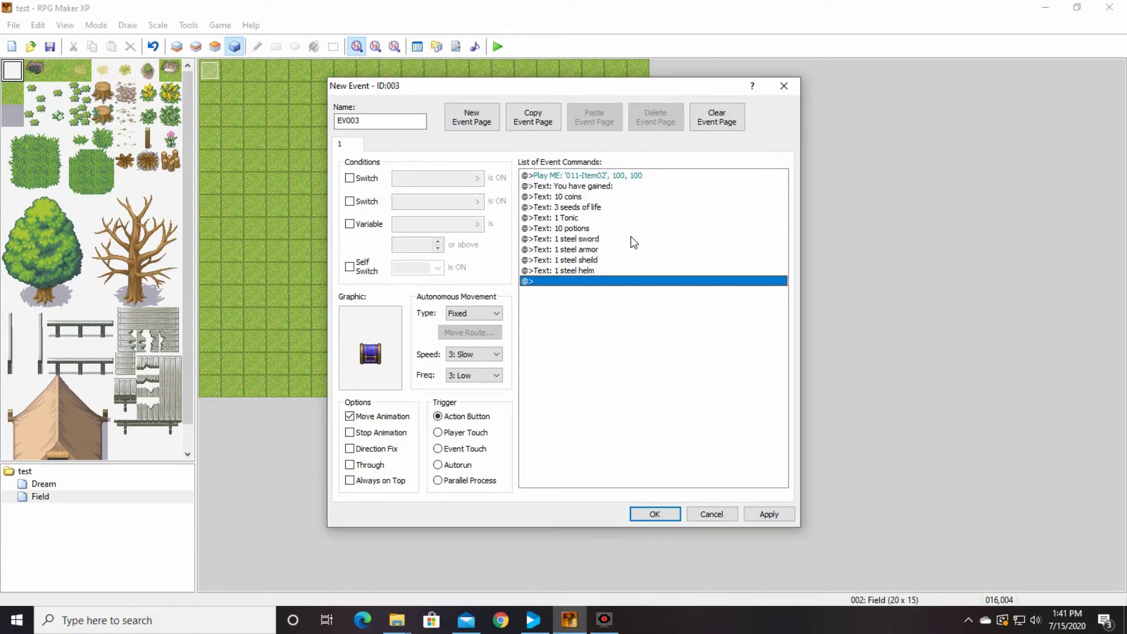
Add a Change Items command below the messages that increases Potion by a constant 10
double_click(566, 280)
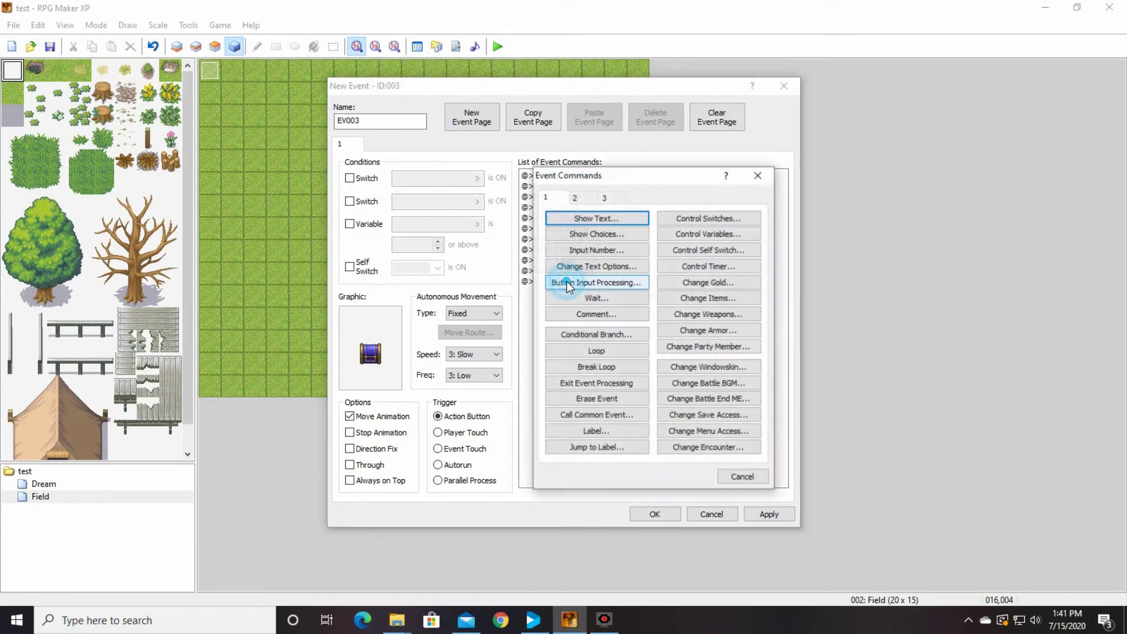
left_click(692, 302)
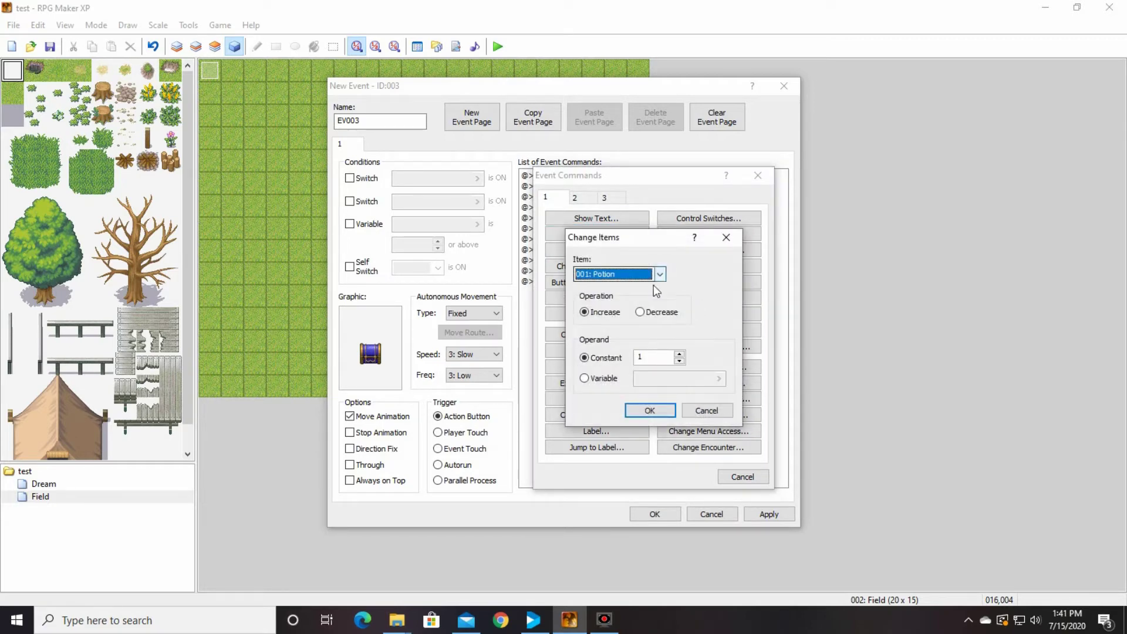
left_click(663, 356)
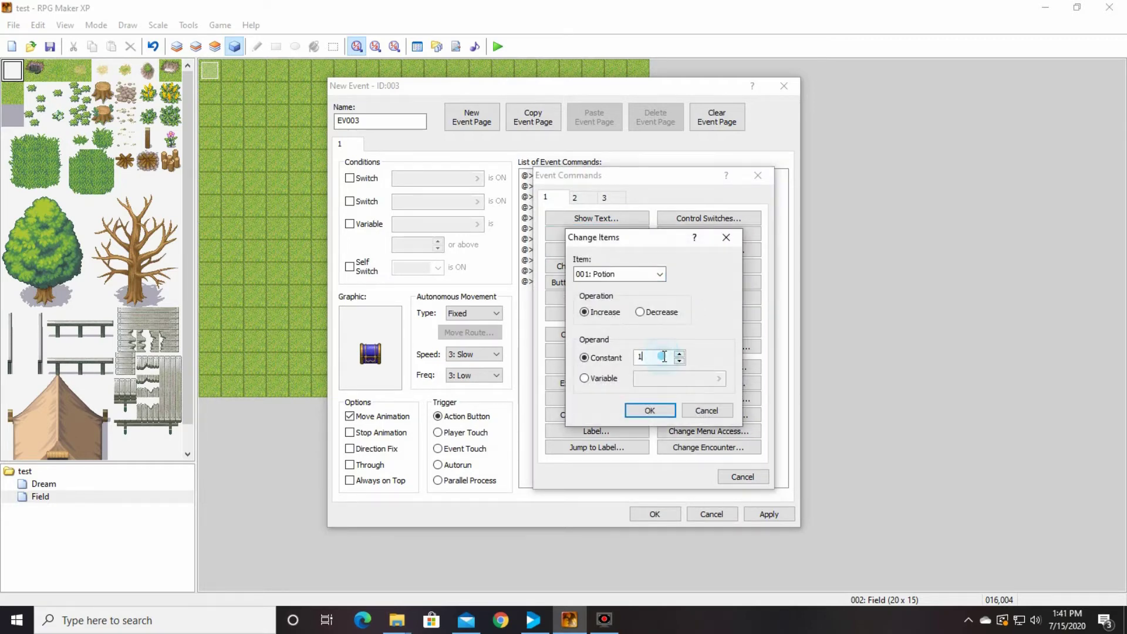
type("0")
left_click(644, 412)
Add a Change Items command below the Potion one that increases Seed of Life by a constant 3
double_click(580, 293)
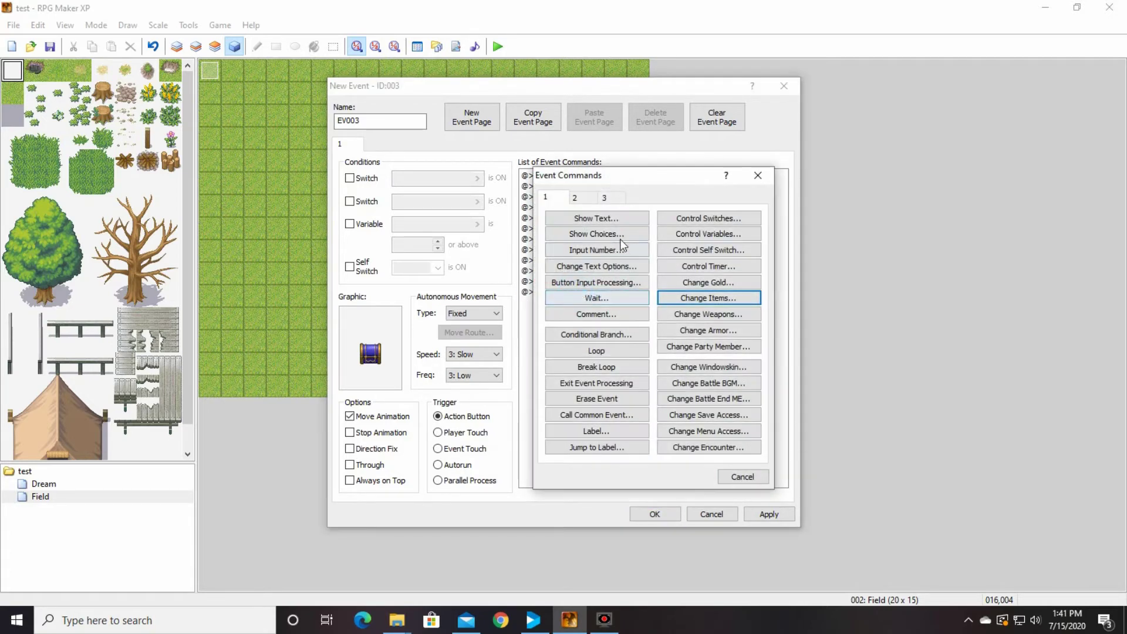
left_click(708, 297)
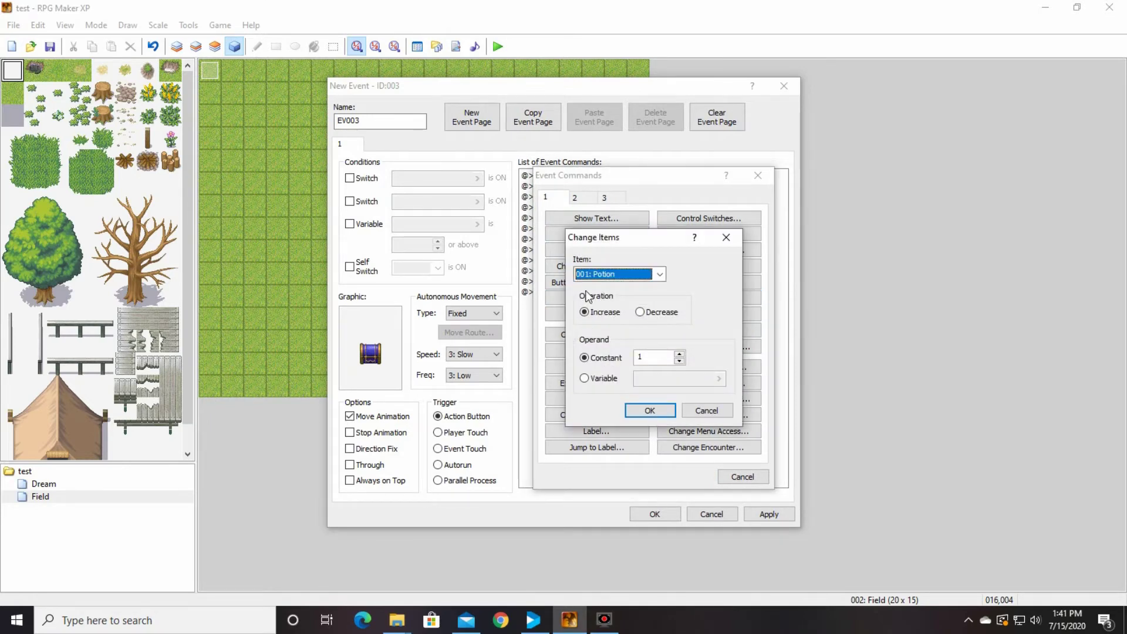
left_click(659, 275)
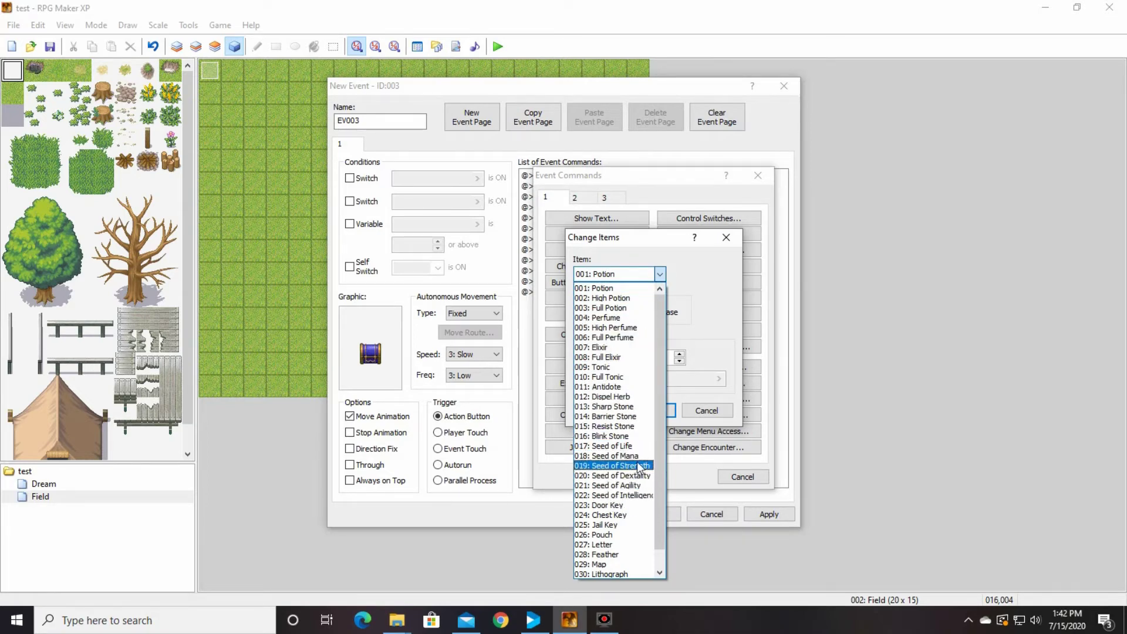
left_click(635, 446)
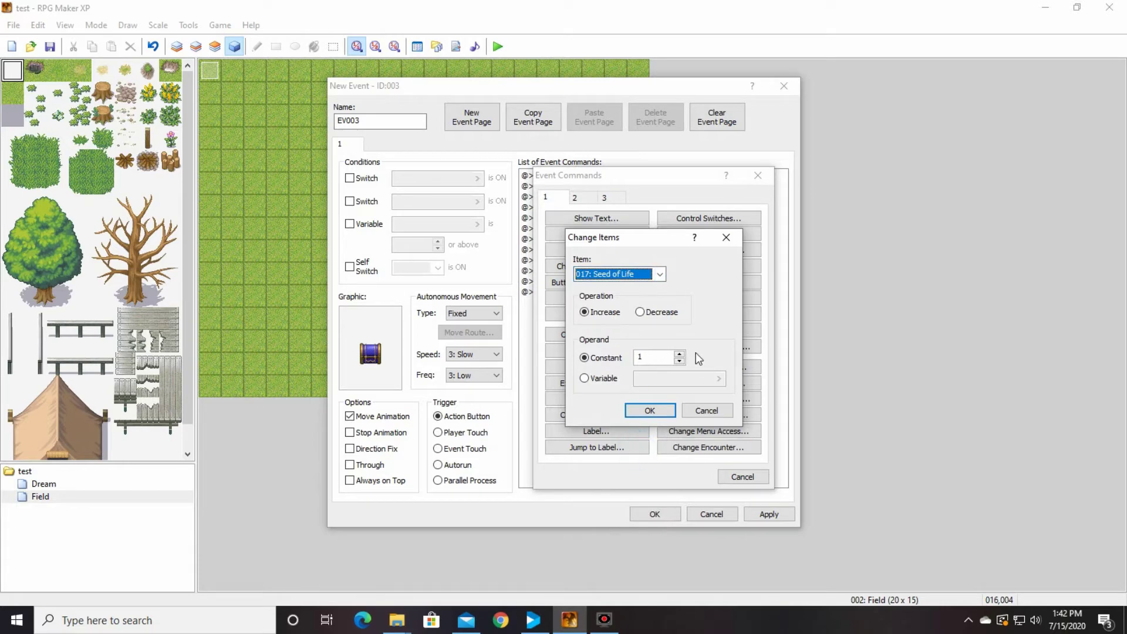
left_click(666, 357)
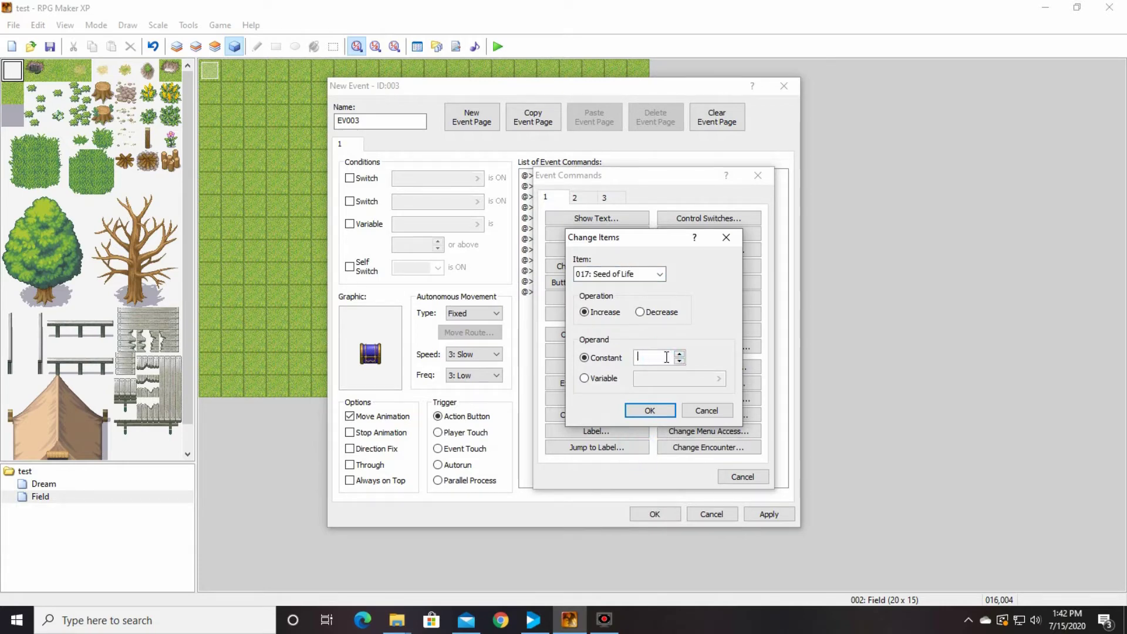
type("3")
left_click(650, 410)
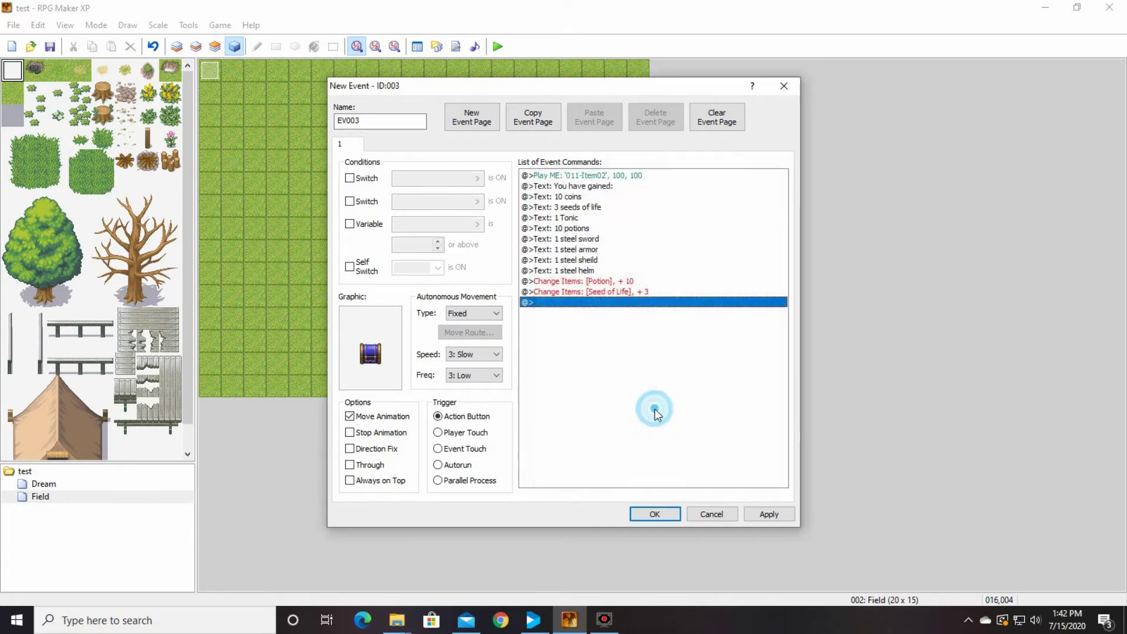
Add a Change Weapons command that increases Steel Sword by 1, and open the event command list for the empty line below it
double_click(553, 302)
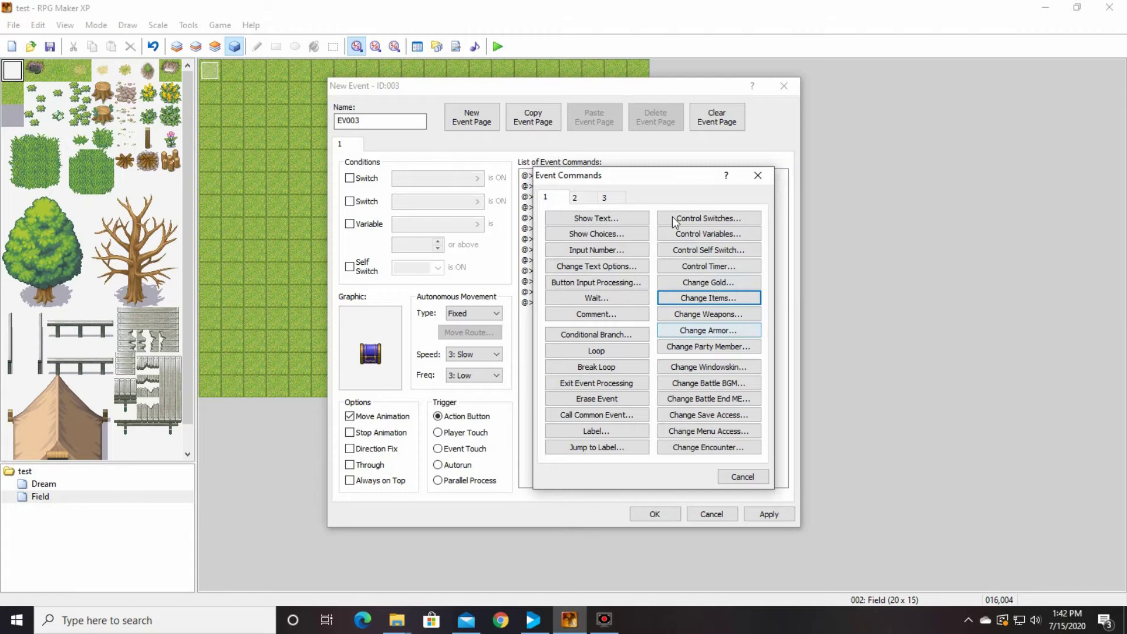
left_click_drag(653, 175, 865, 173)
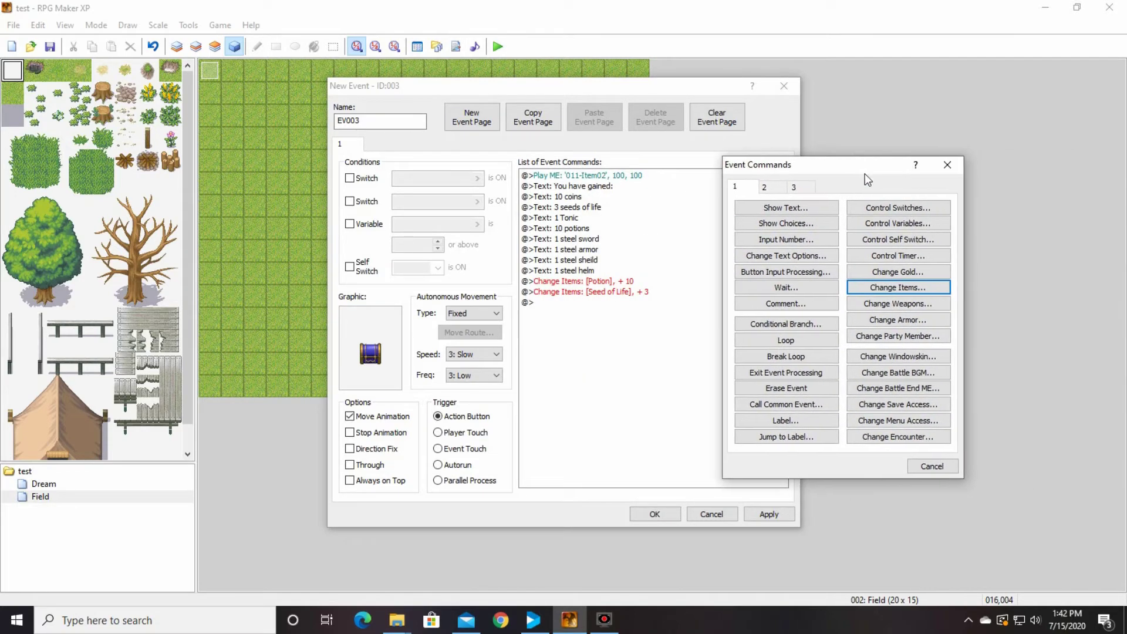
left_click(919, 305)
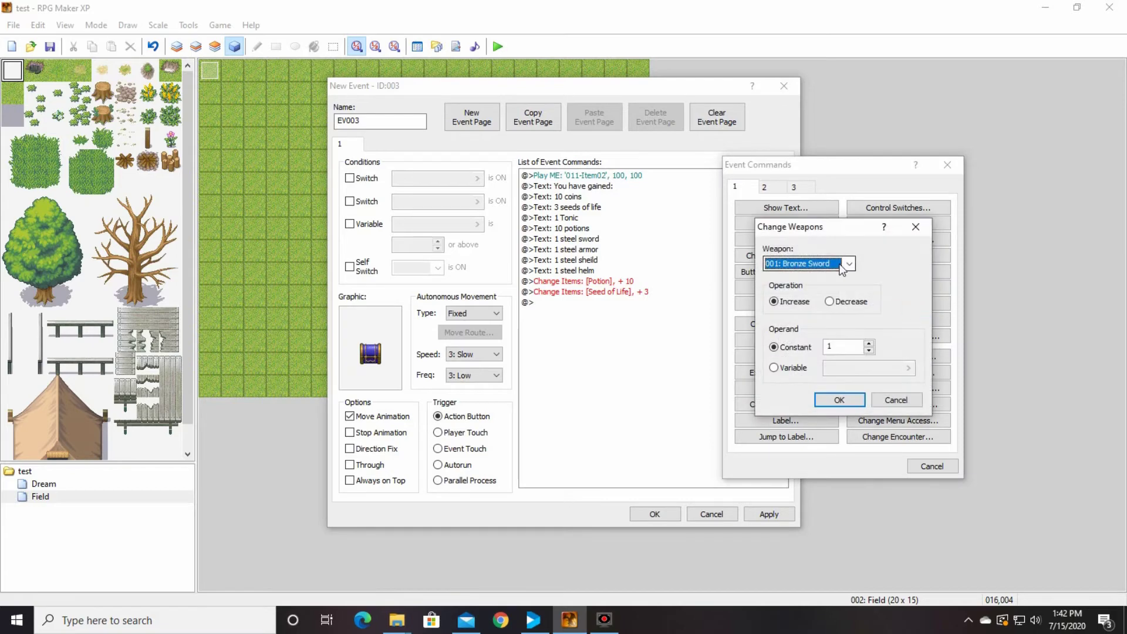
left_click(848, 265)
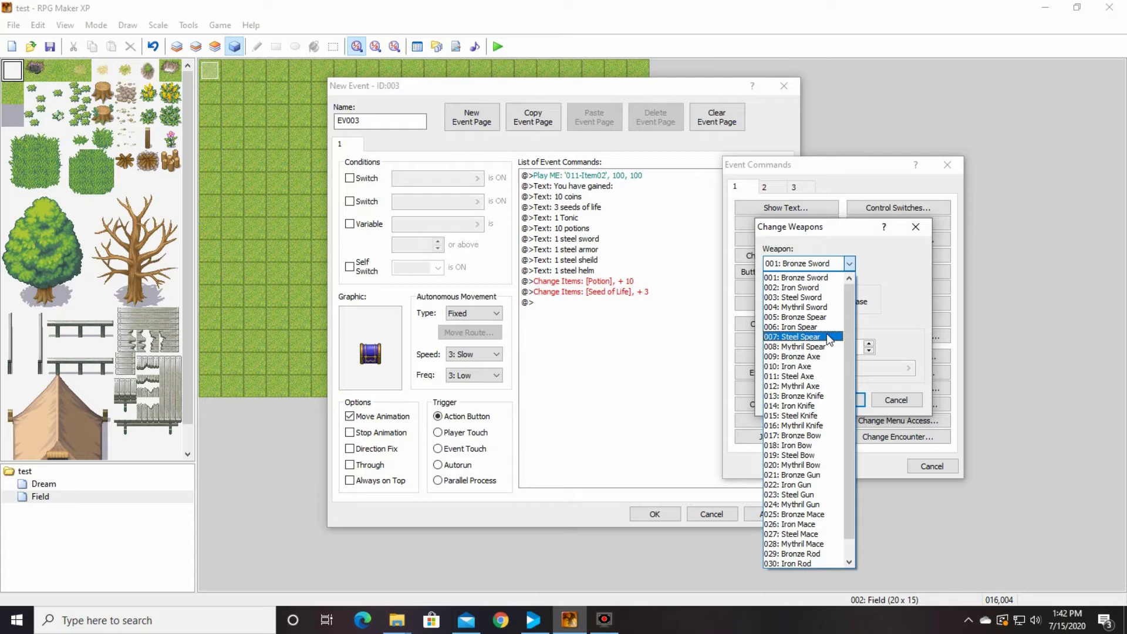
left_click(823, 298)
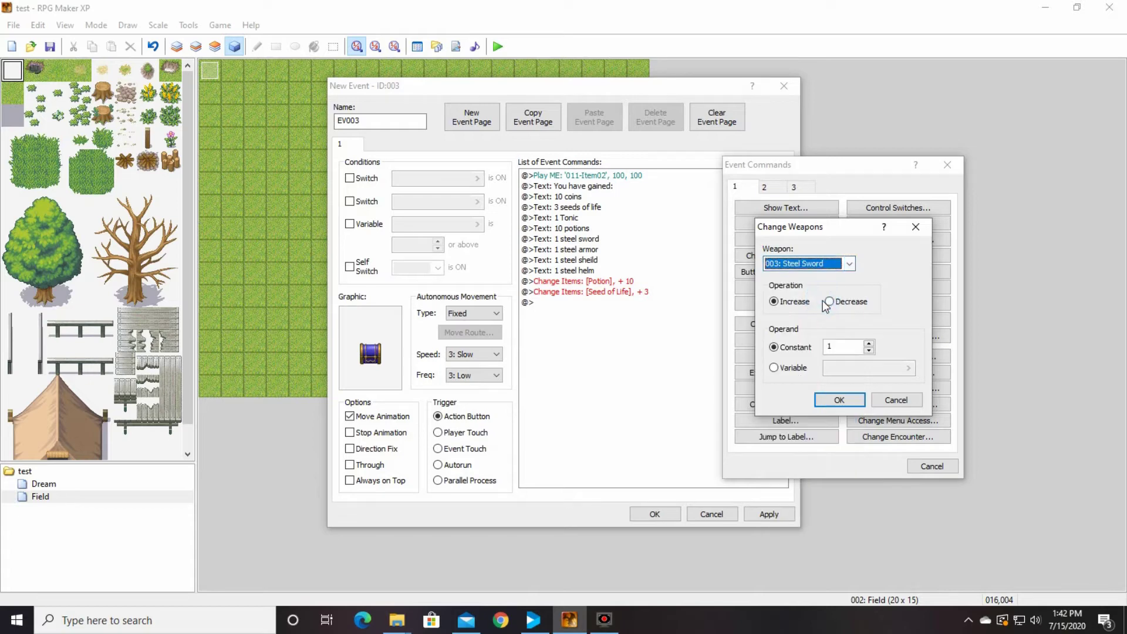
left_click(841, 401)
double_click(576, 313)
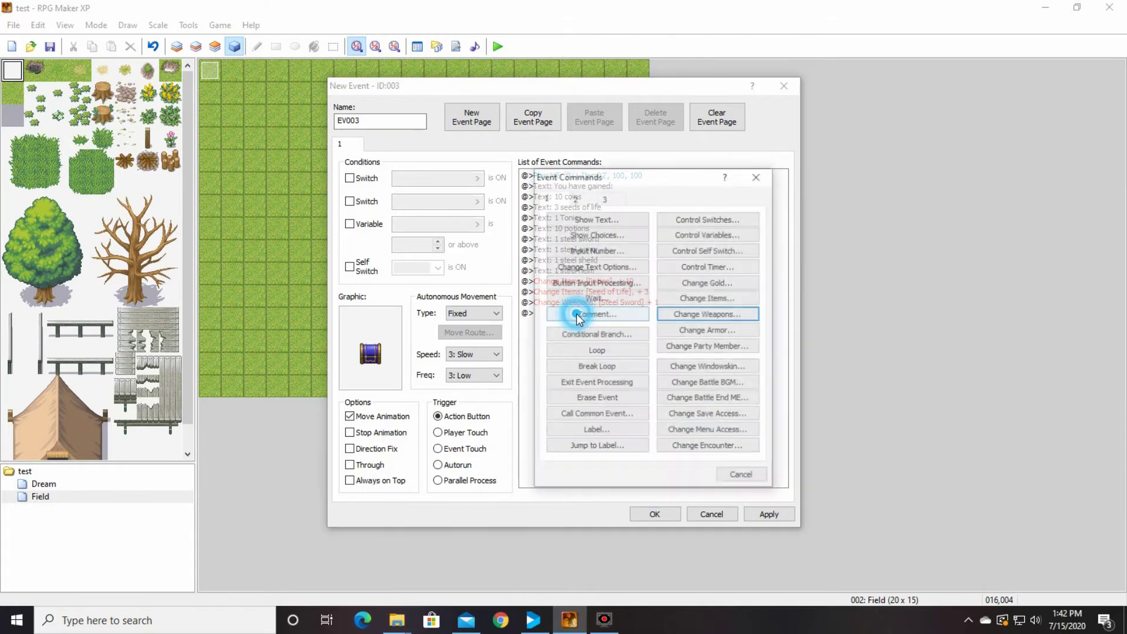
left_click(703, 315)
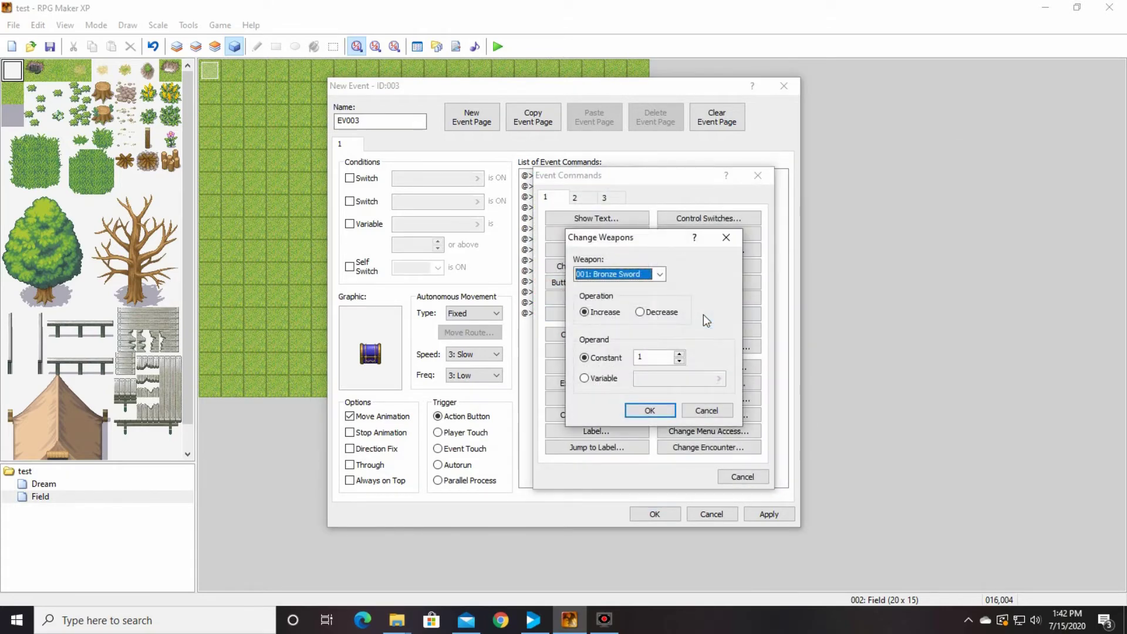
left_click(660, 275)
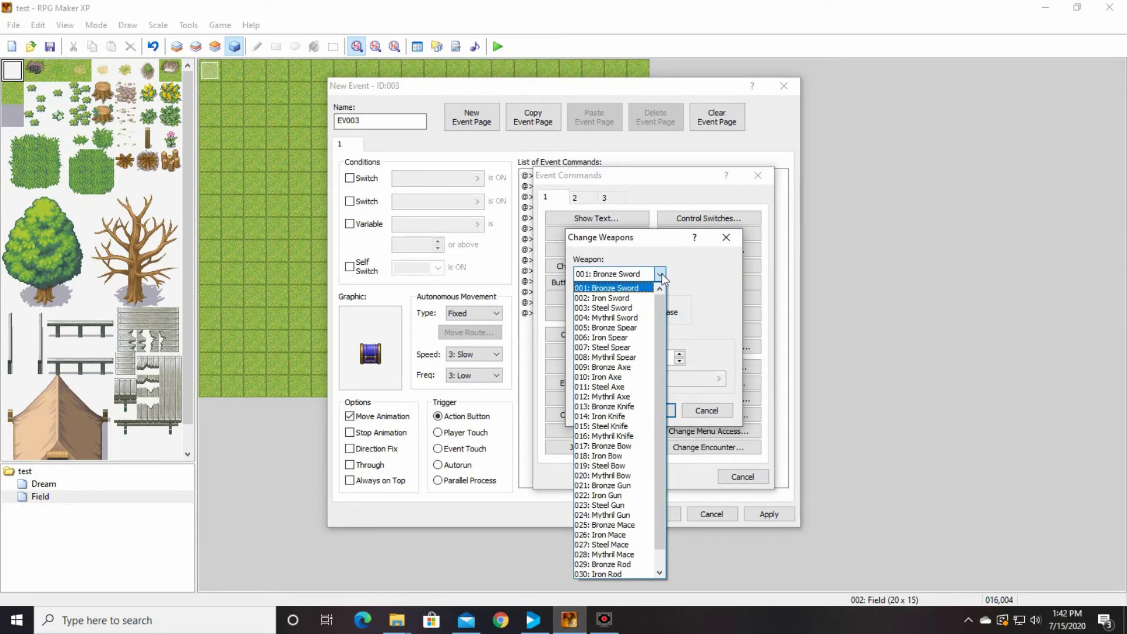
left_click(661, 274)
left_click(707, 411)
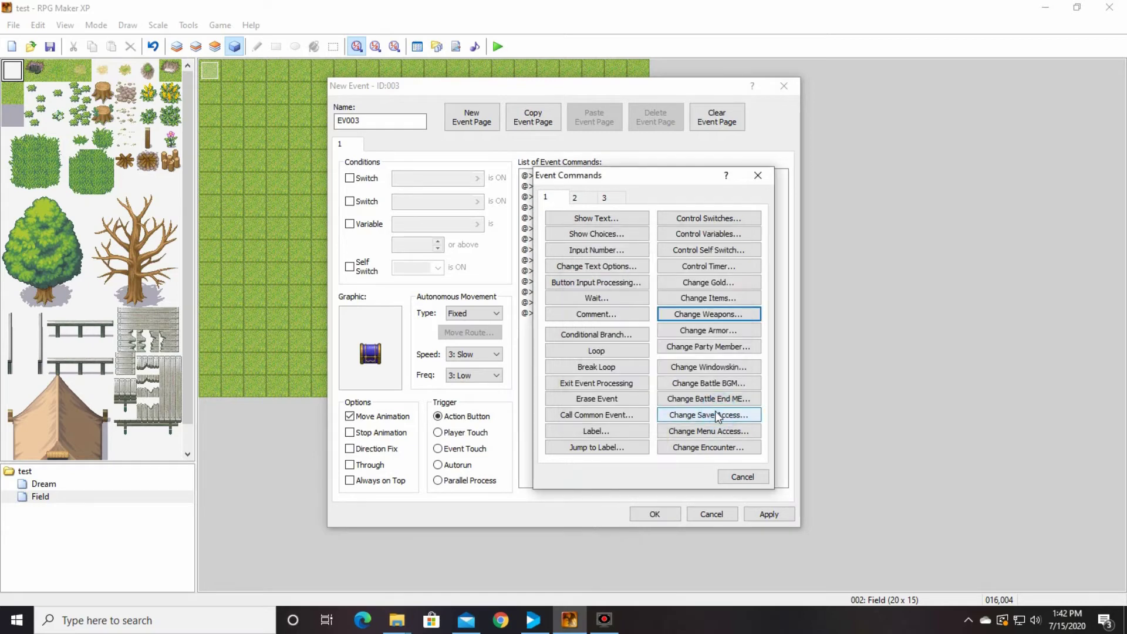
Add a Change Armor command below the Steel Sword one that increases Steel Shield by 1
left_click(723, 331)
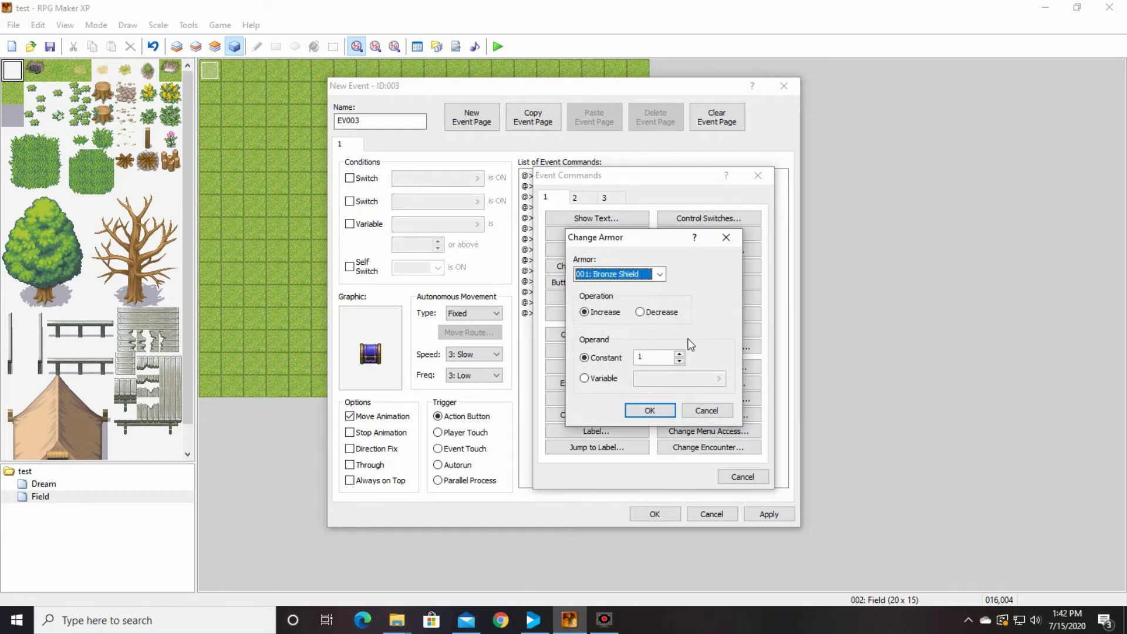
left_click(664, 275)
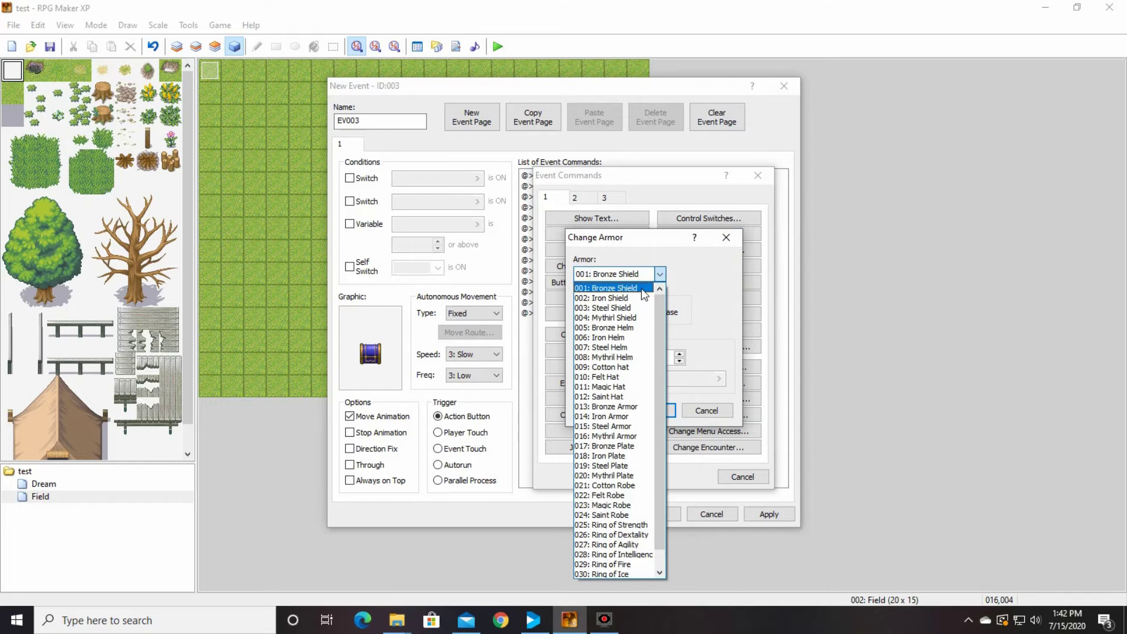
left_click(640, 307)
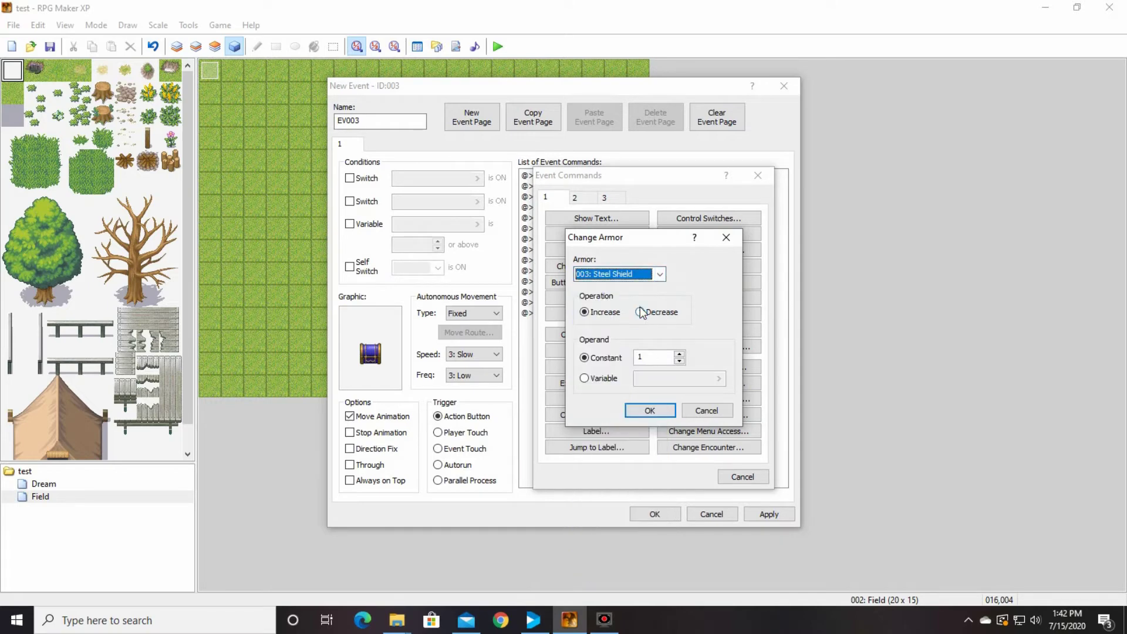
left_click(651, 409)
Add a Change Armor command below the Steel Shield one that increases Steel Armor by 1
double_click(580, 326)
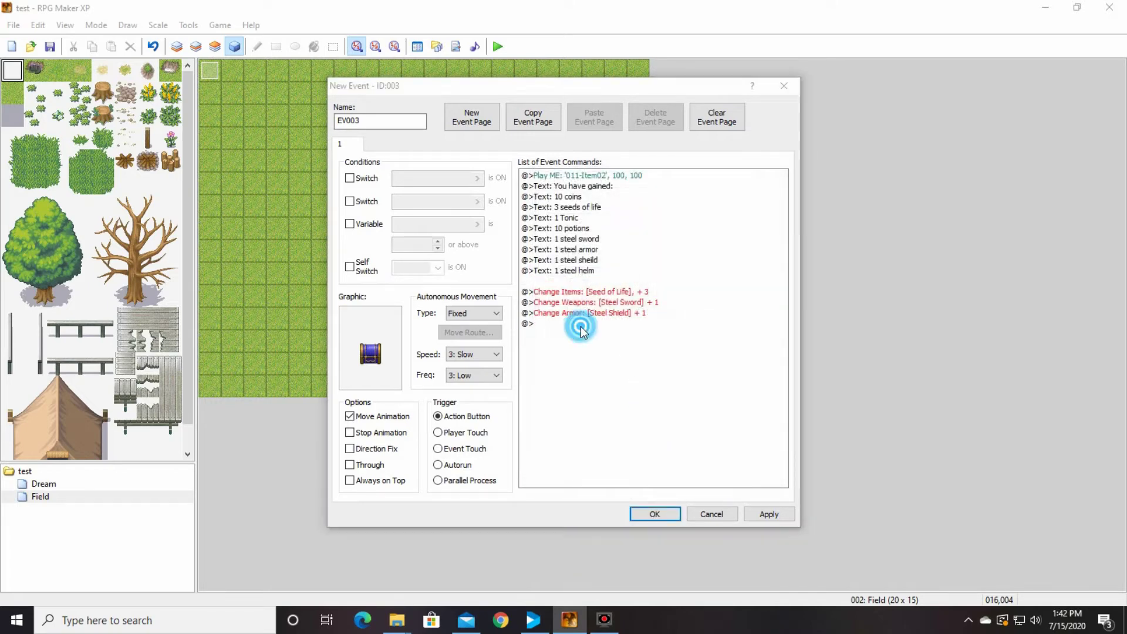
left_click(702, 332)
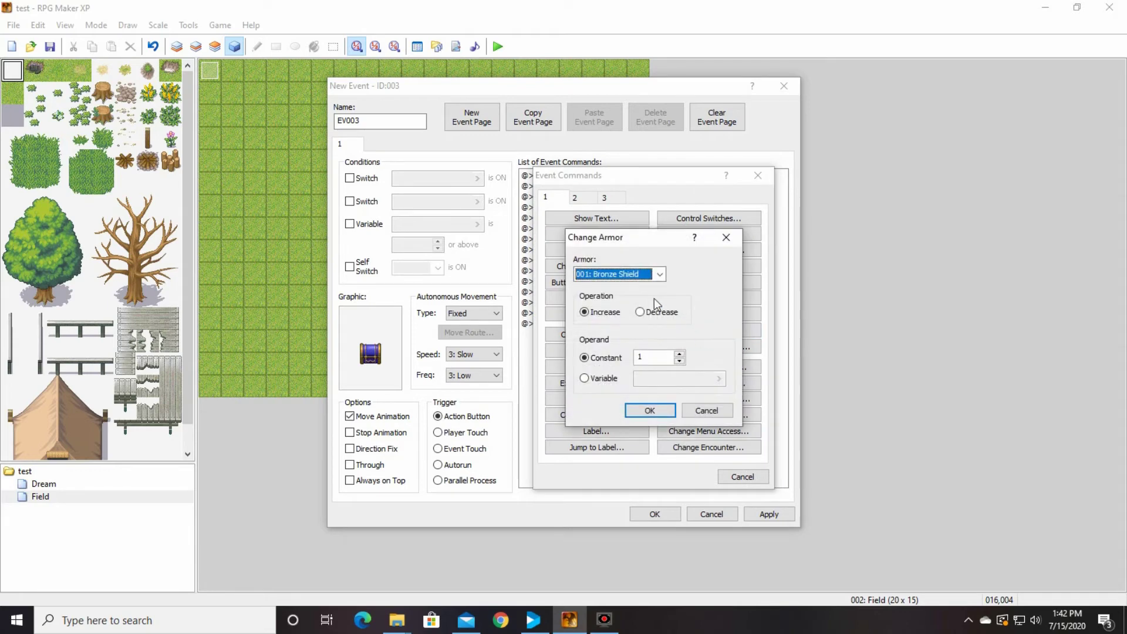
left_click(661, 274)
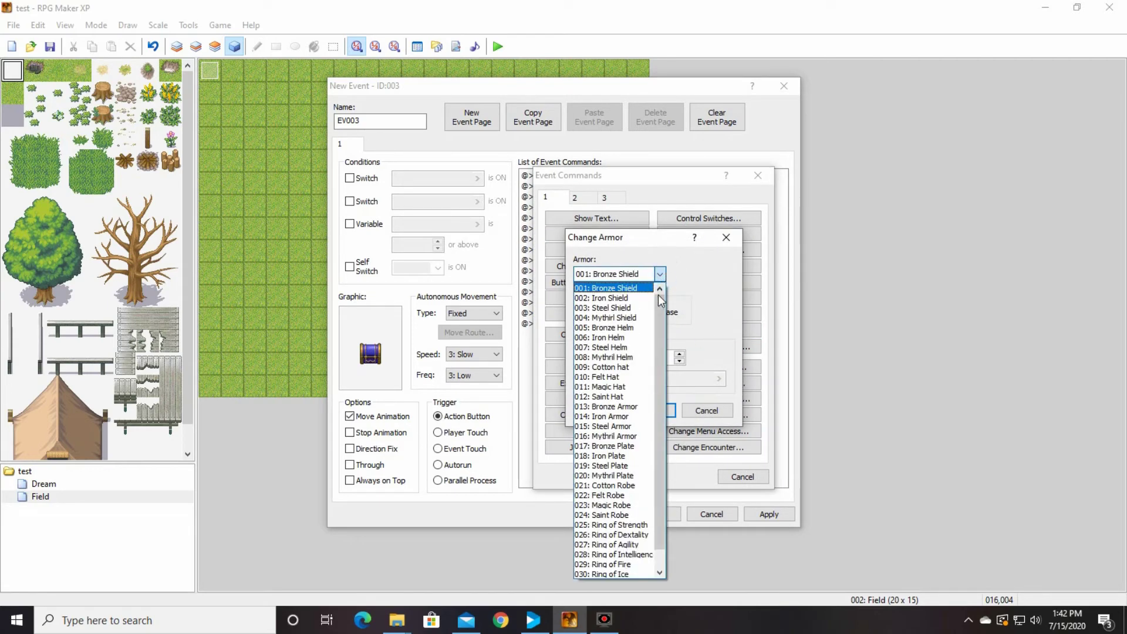
left_click(610, 427)
left_click(651, 410)
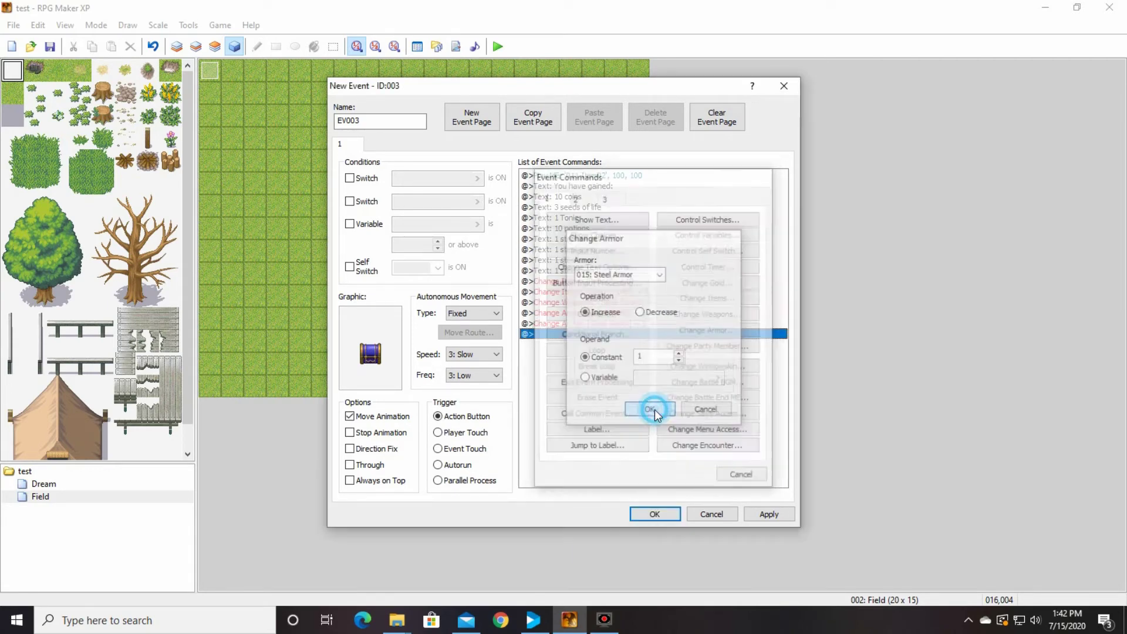
Add a Change Armor command that increases Steel Helm by 1 below the Steel Armor one, and apply the event's changes
double_click(580, 335)
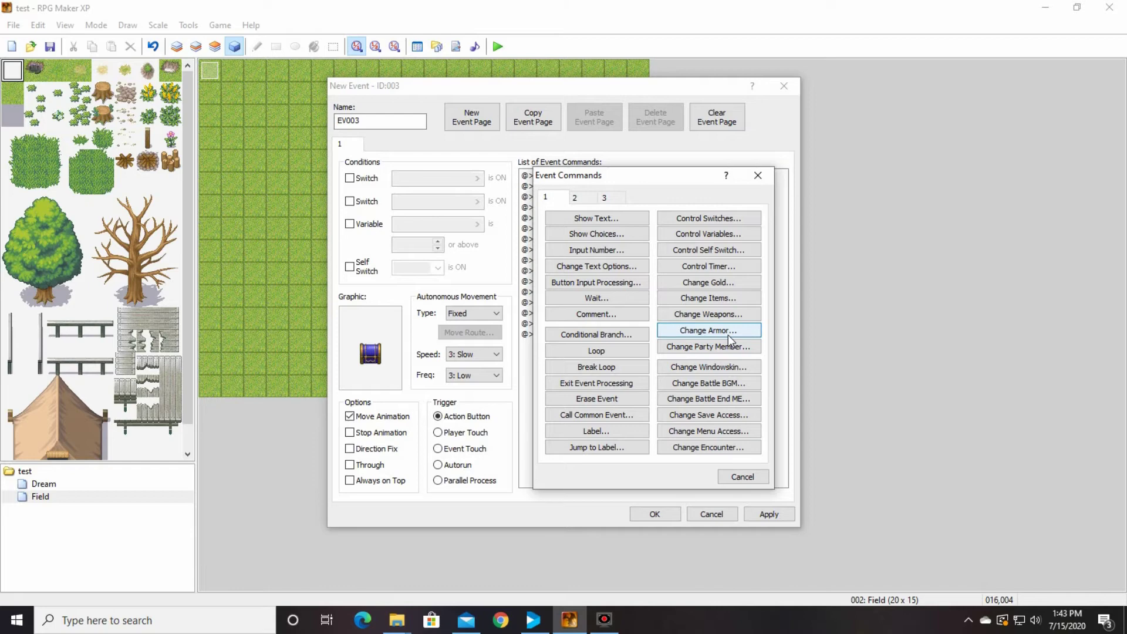
left_click(728, 332)
left_click(871, 309)
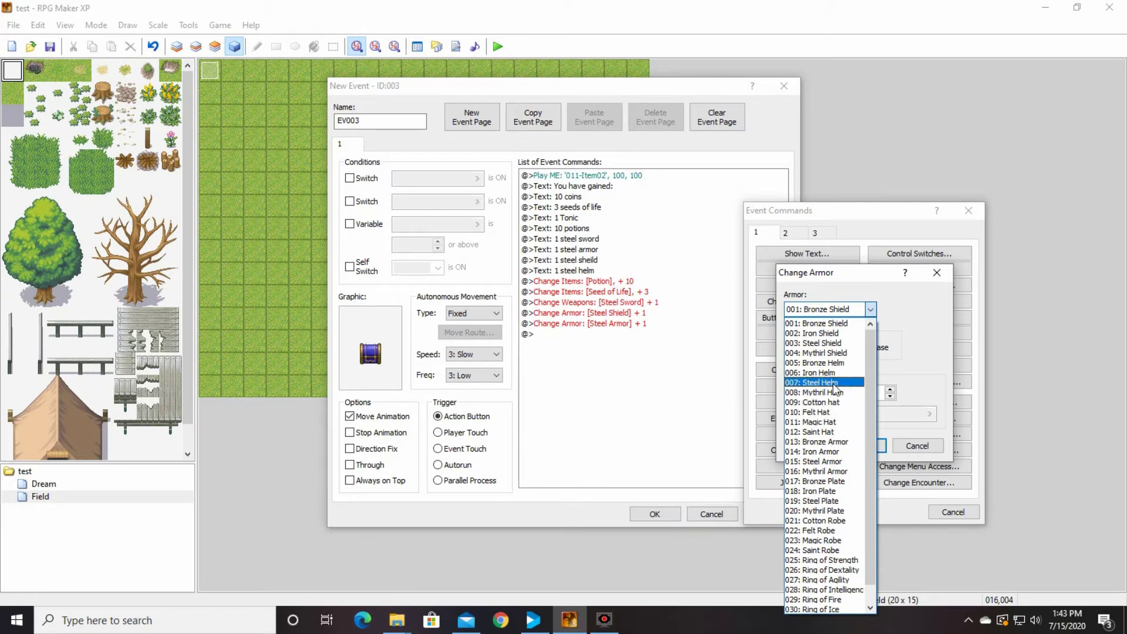
left_click(834, 382)
left_click(864, 445)
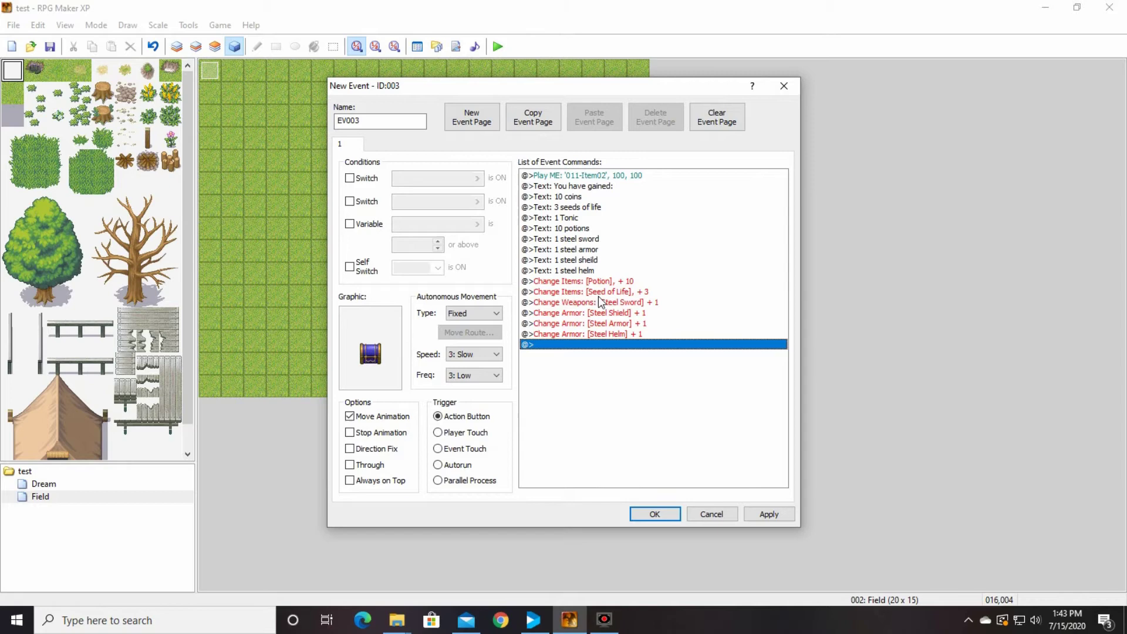
mouse_move(581, 293)
left_mouse_down()
mouse_move(576, 282)
mouse_move(580, 303)
mouse_move(572, 292)
left_mouse_up()
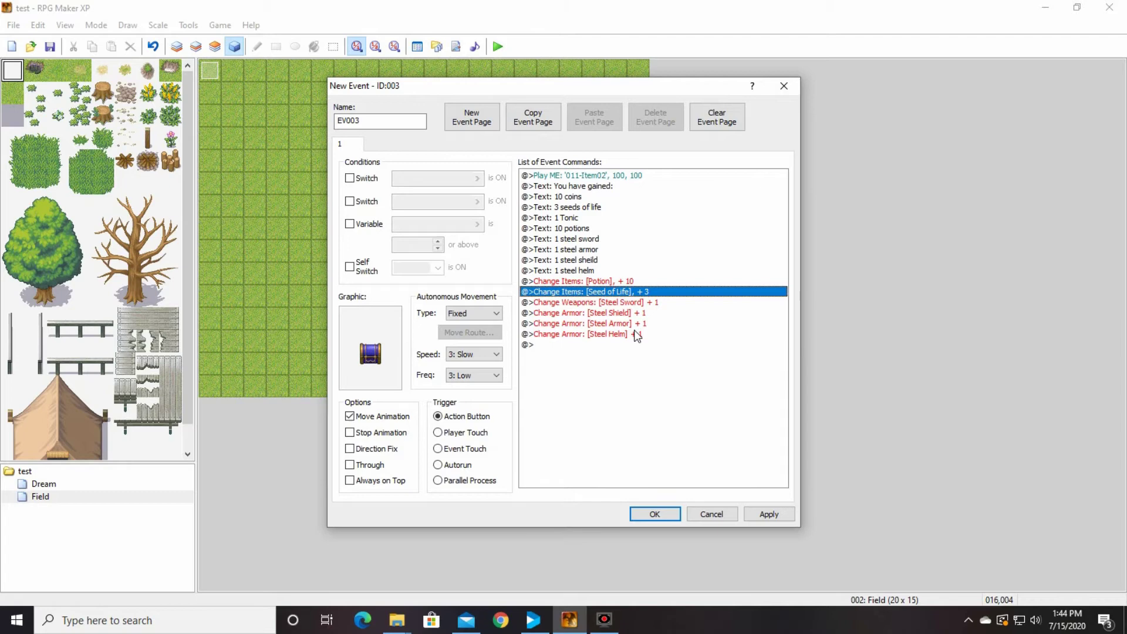
left_click(769, 514)
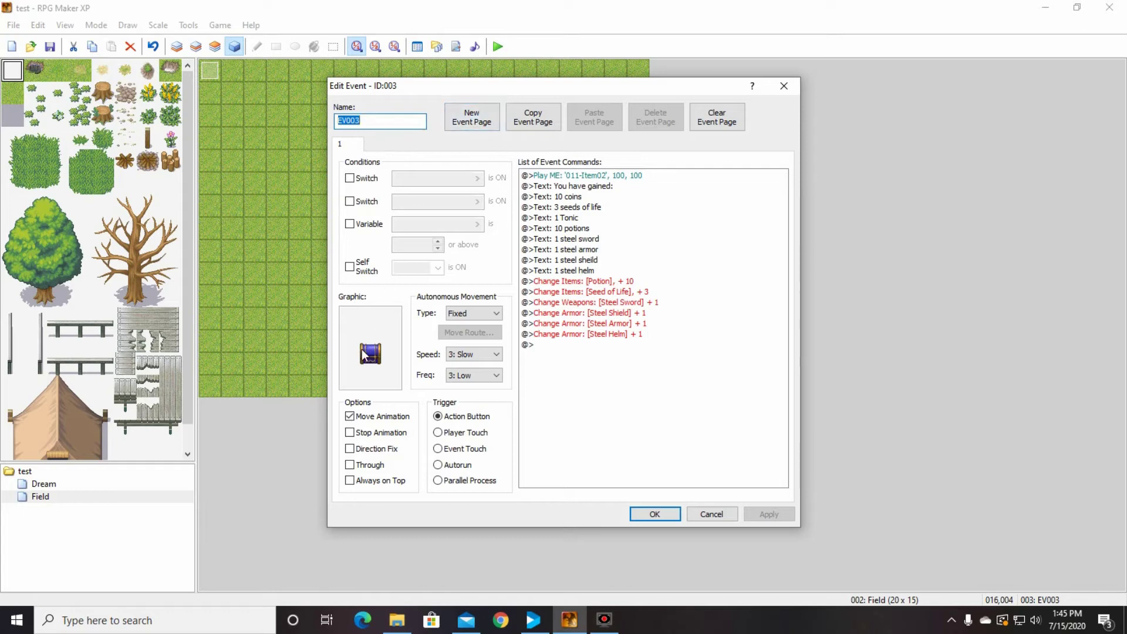
Add a second event page conditioned on Self Switch A, and end page 1's command list with Control Self Switch A = ON
left_click(485, 118)
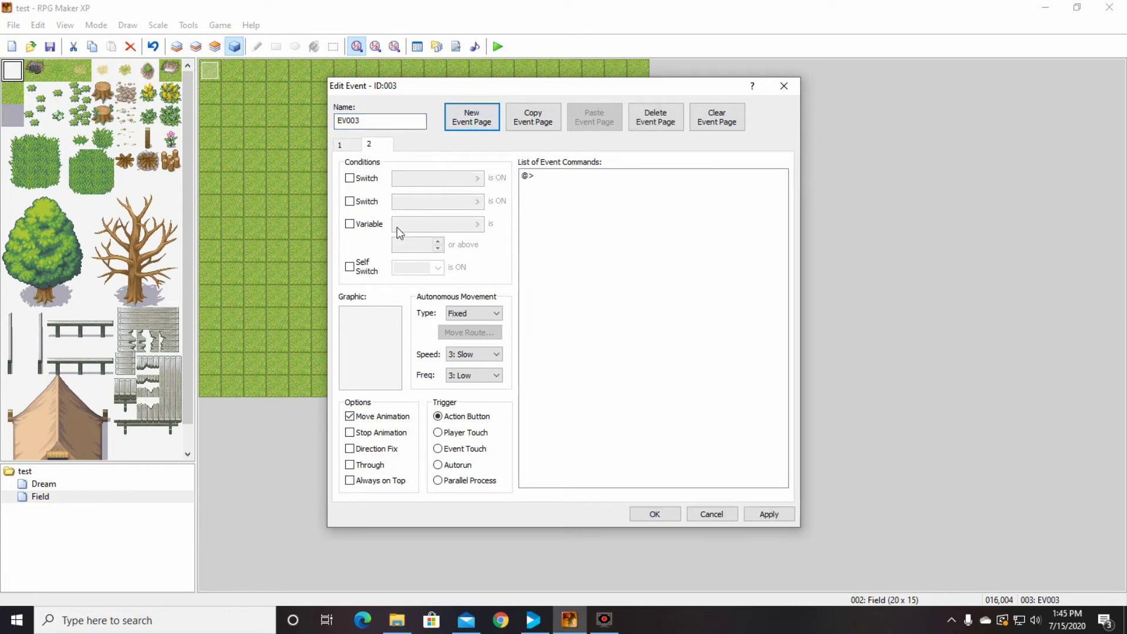
left_click(350, 266)
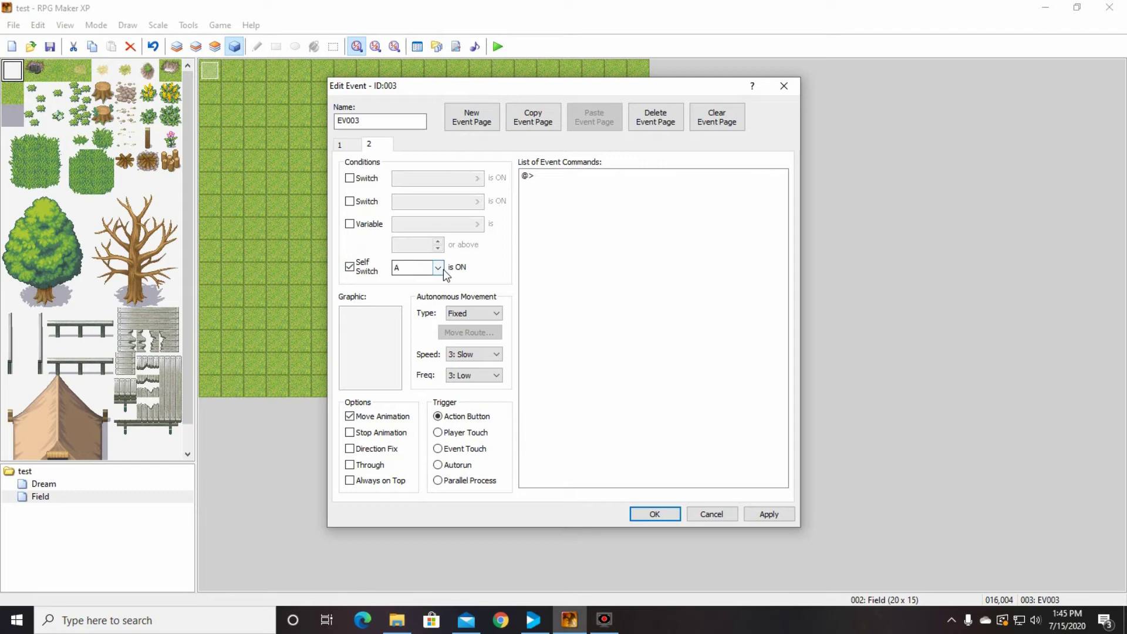
left_click(340, 145)
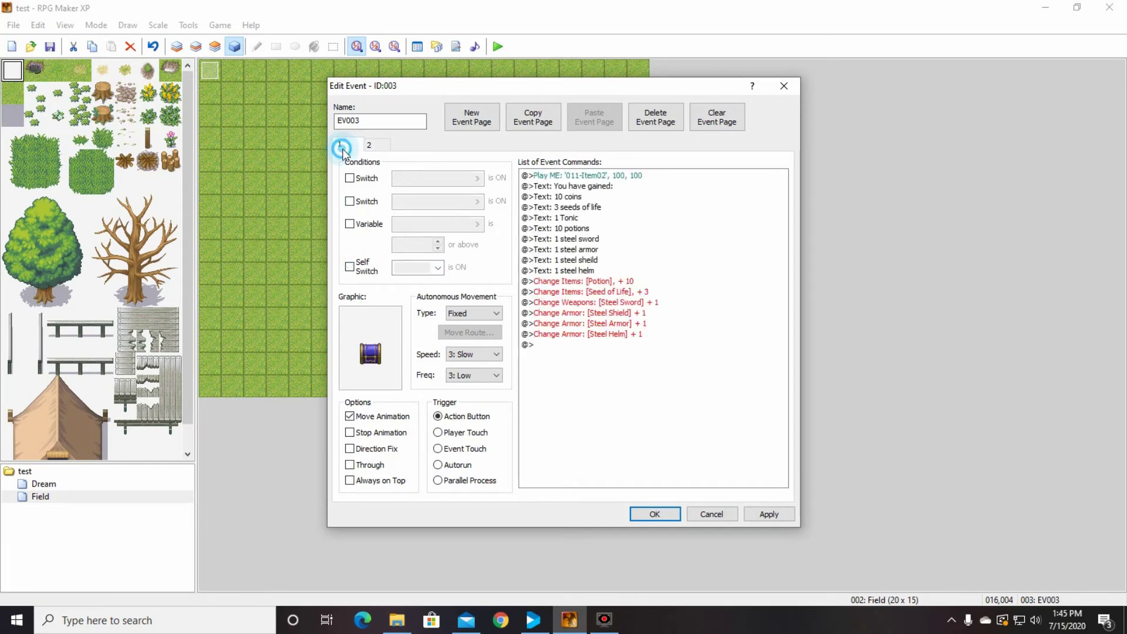
left_click(556, 345)
double_click(555, 350)
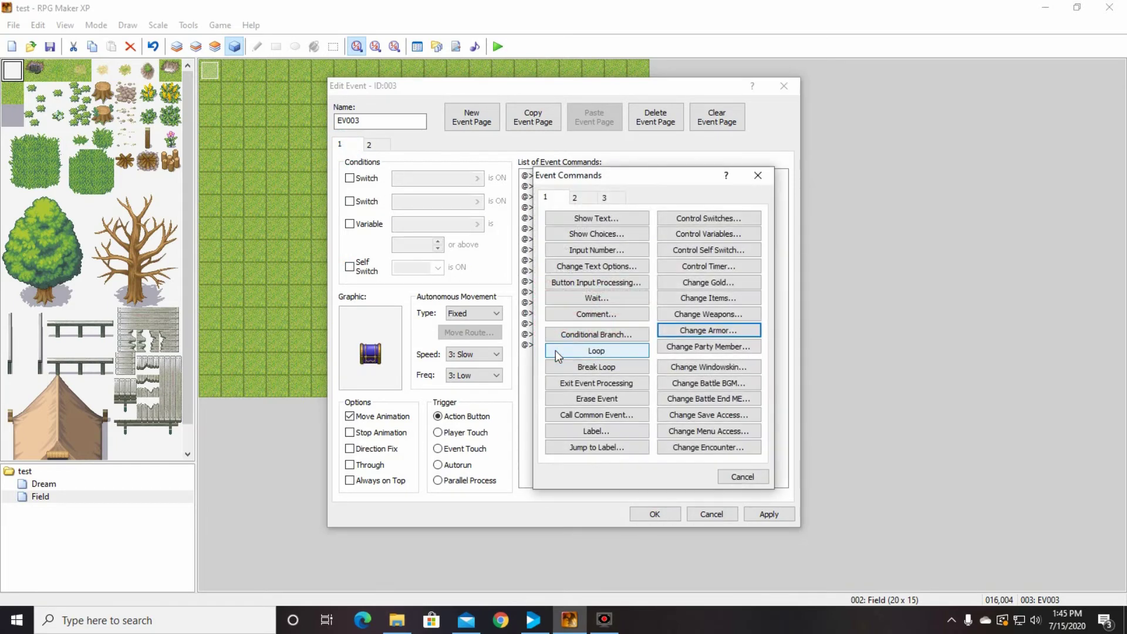
left_click(753, 257)
left_click(702, 310)
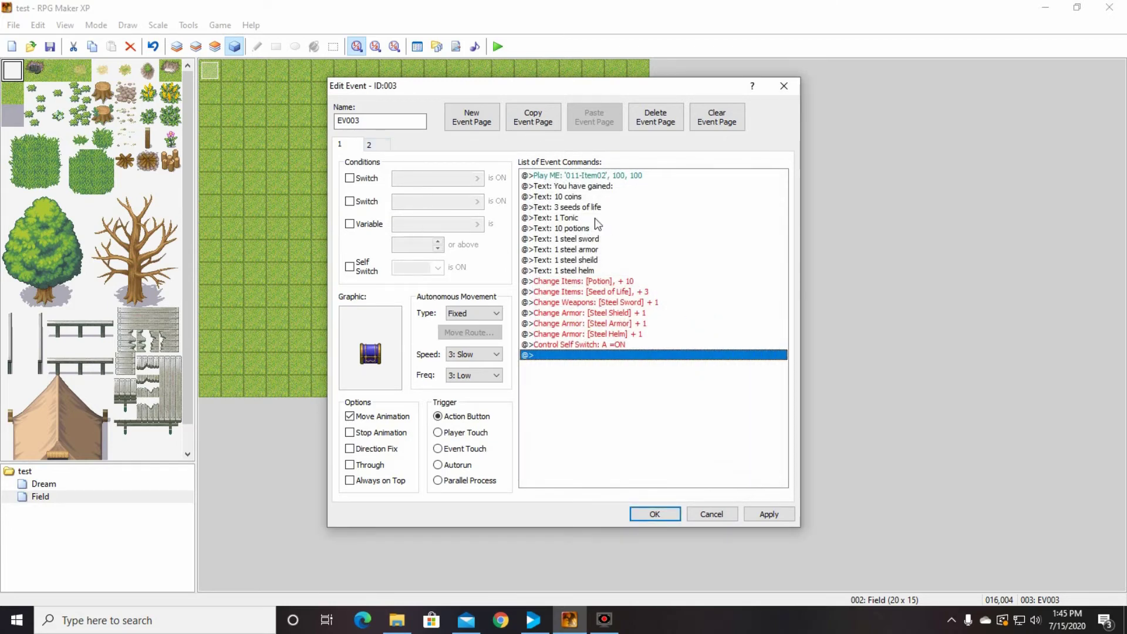
Set the graphic of event page 2 to the fully open blue chest from the 174-Chest01 character set
left_click(372, 145)
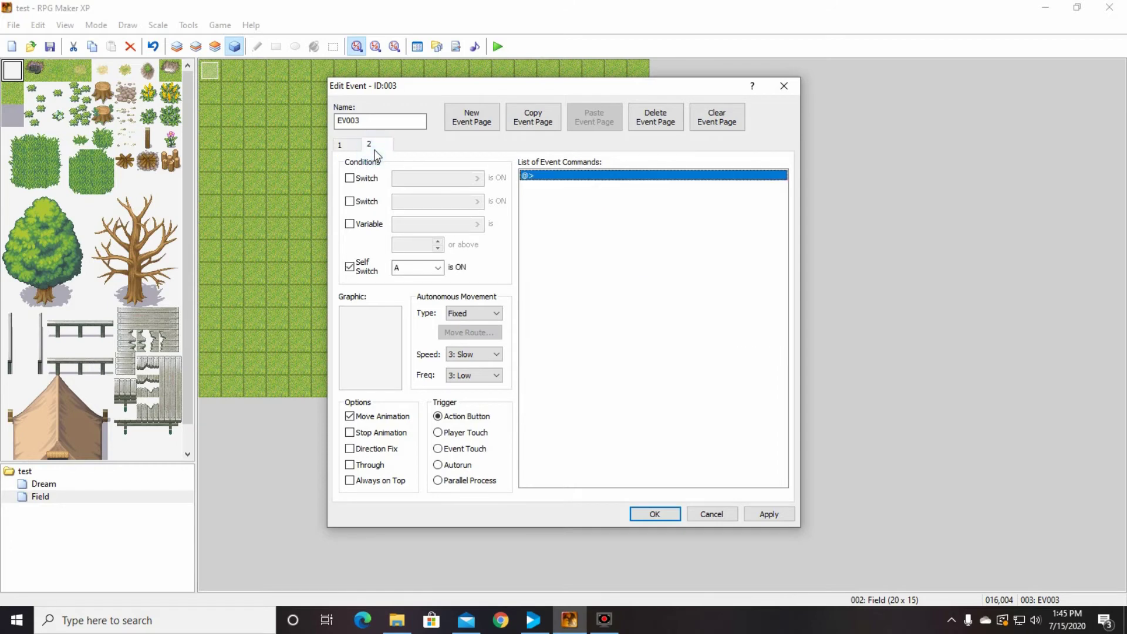
left_click(345, 145)
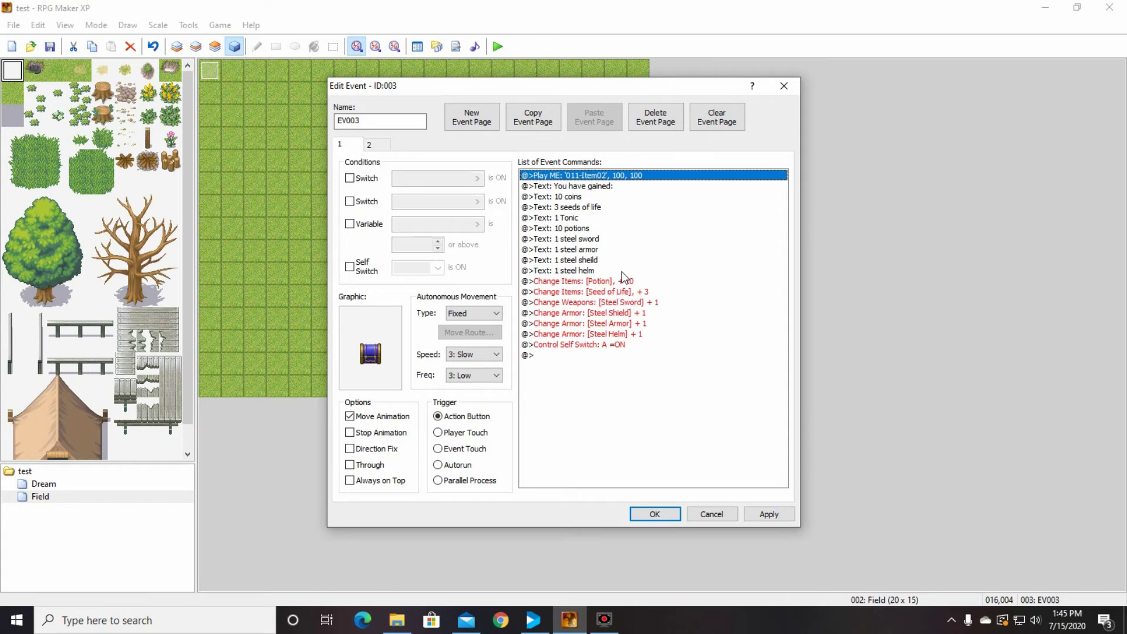
left_click(379, 147)
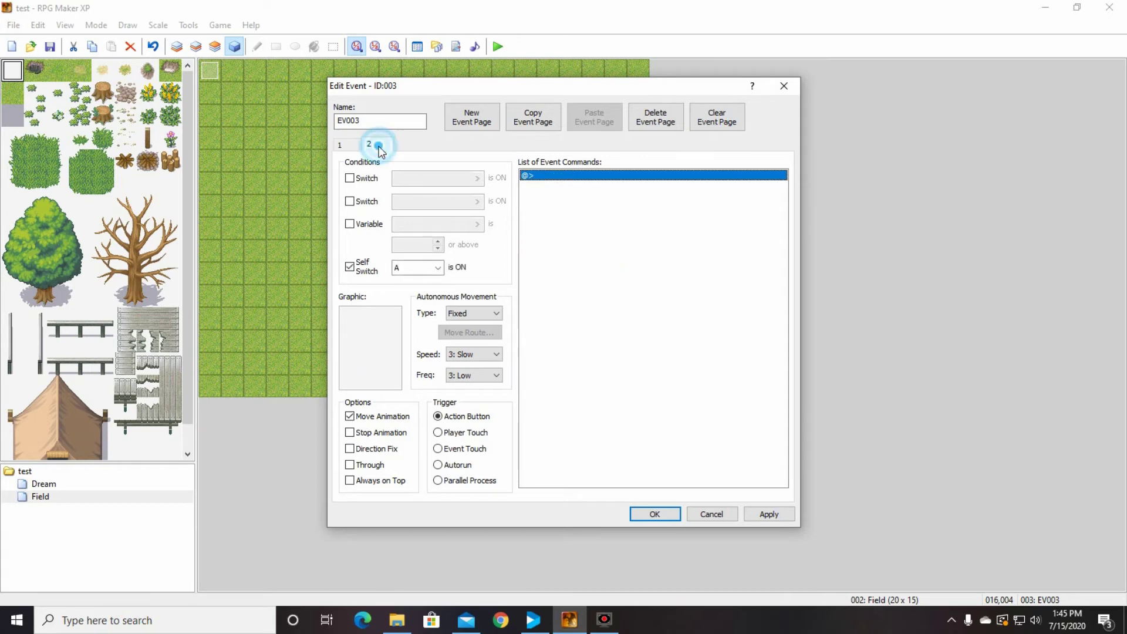
double_click(383, 351)
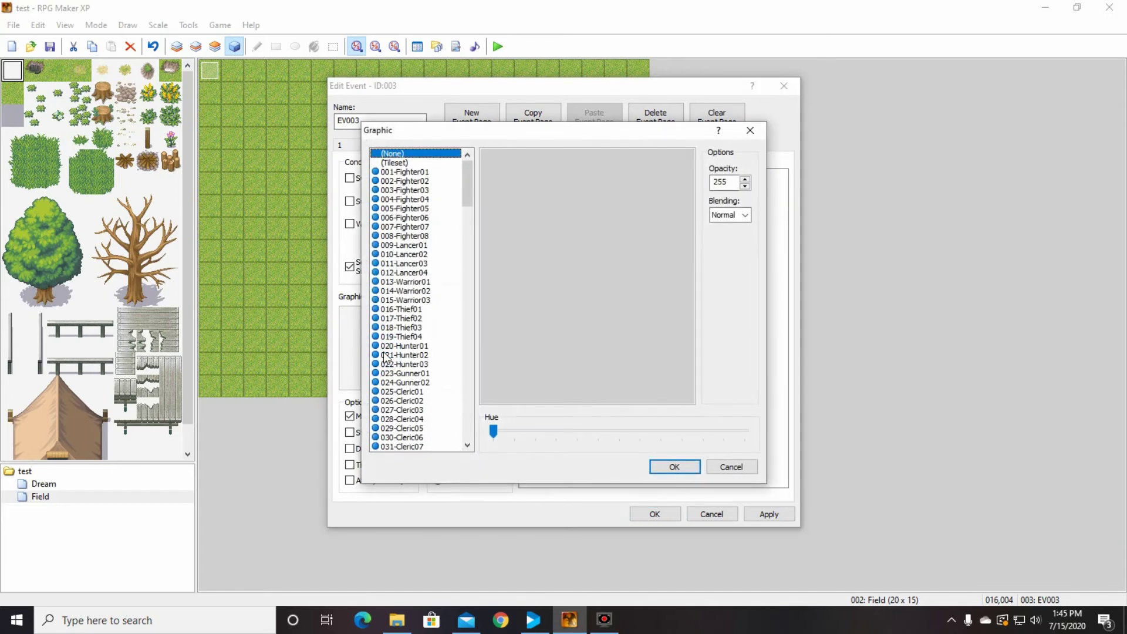
left_click_drag(471, 184, 455, 423)
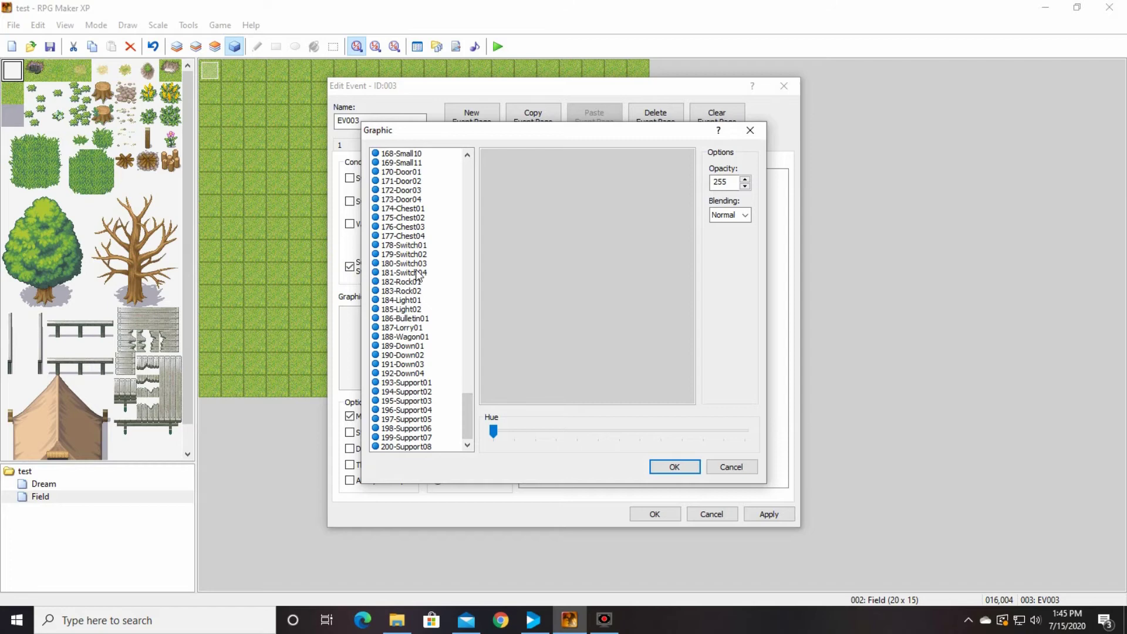
left_click(421, 227)
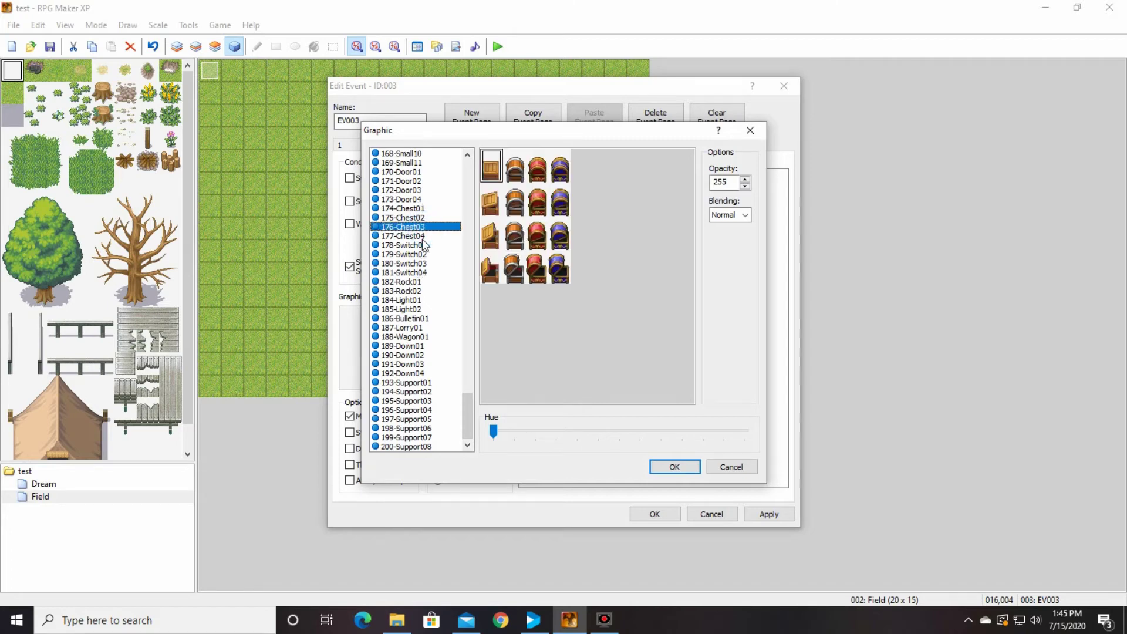
left_click(422, 236)
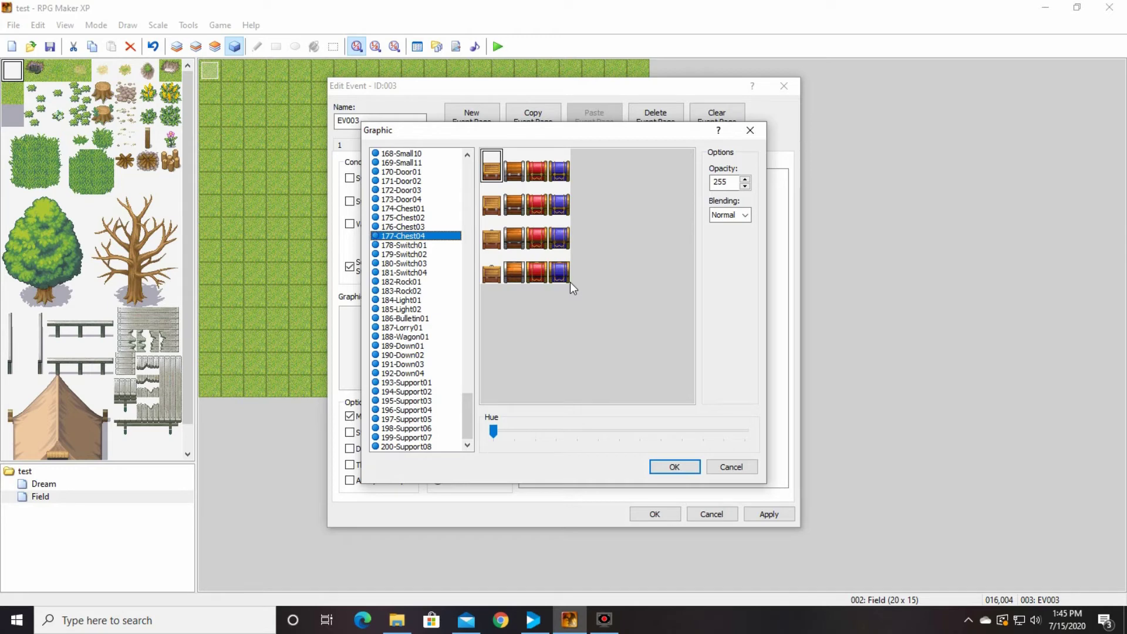
left_click(420, 245)
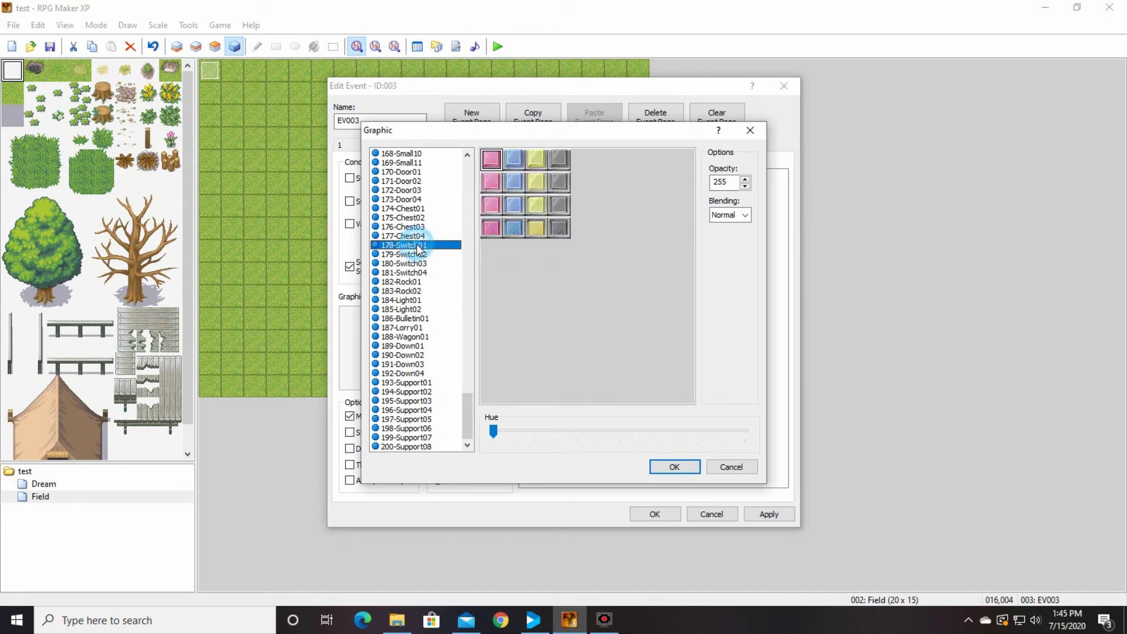
left_click(425, 235)
left_click(426, 227)
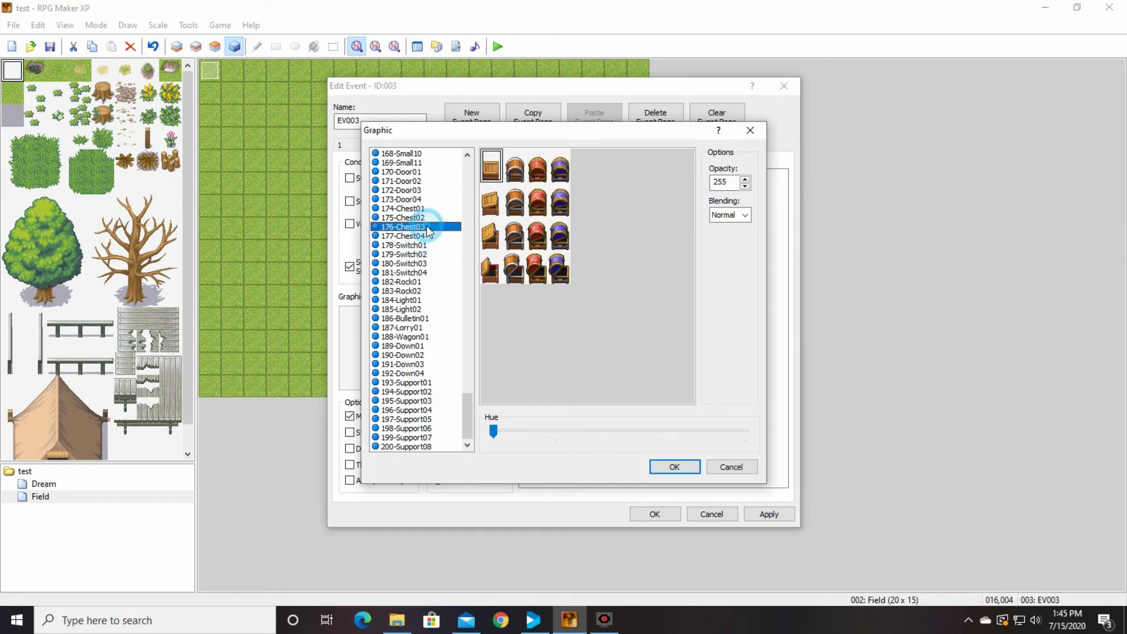
left_click(425, 218)
left_click(428, 208)
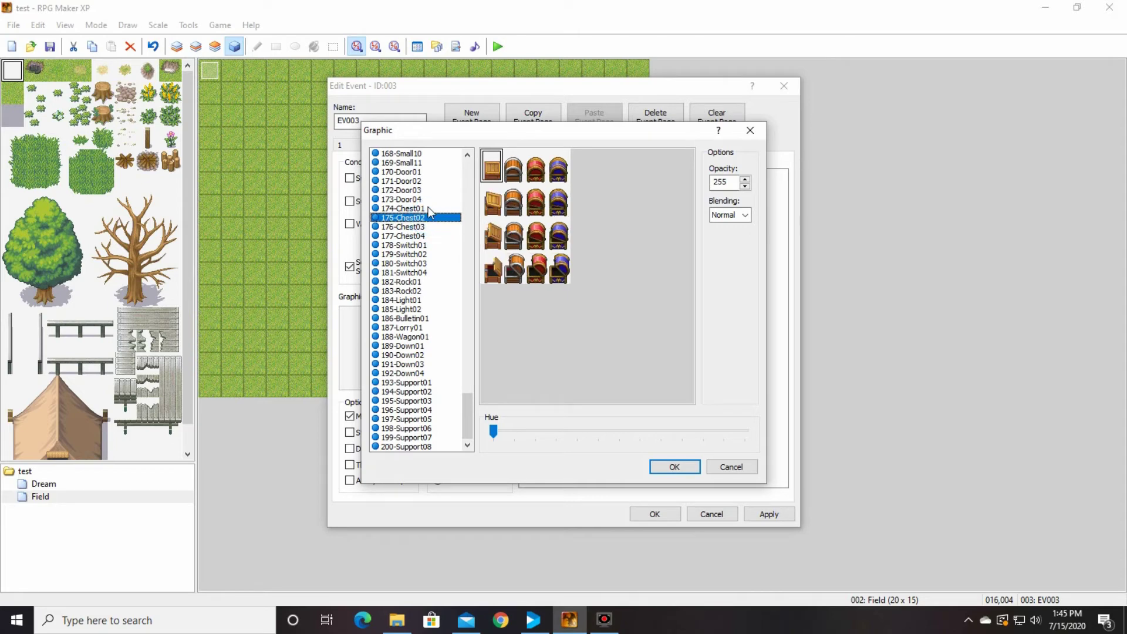
left_click(559, 267)
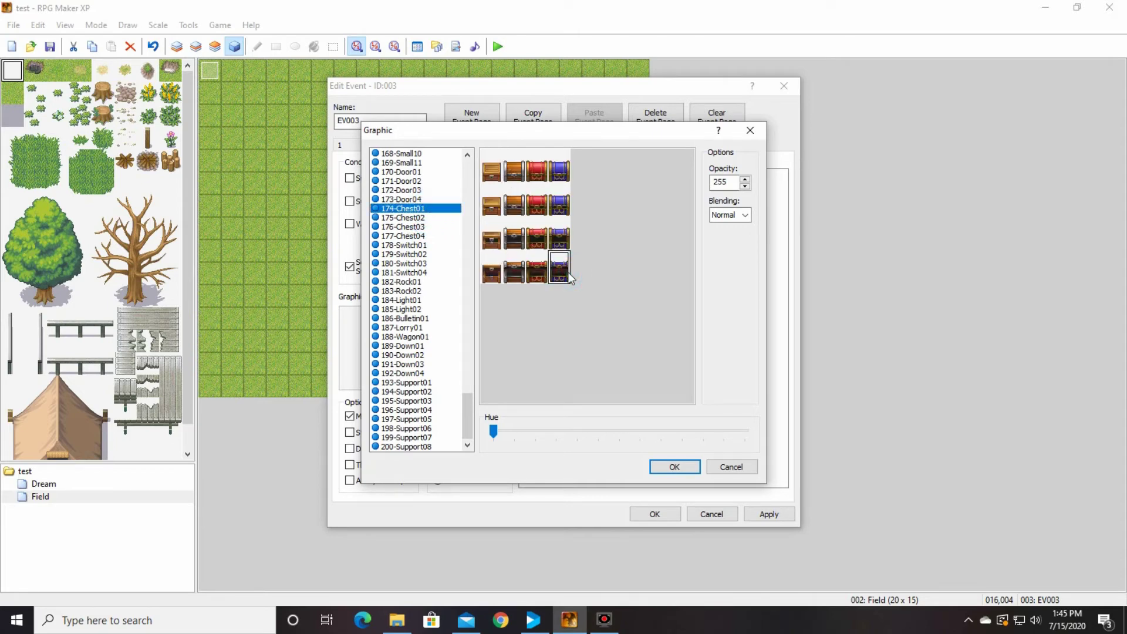
left_click(678, 466)
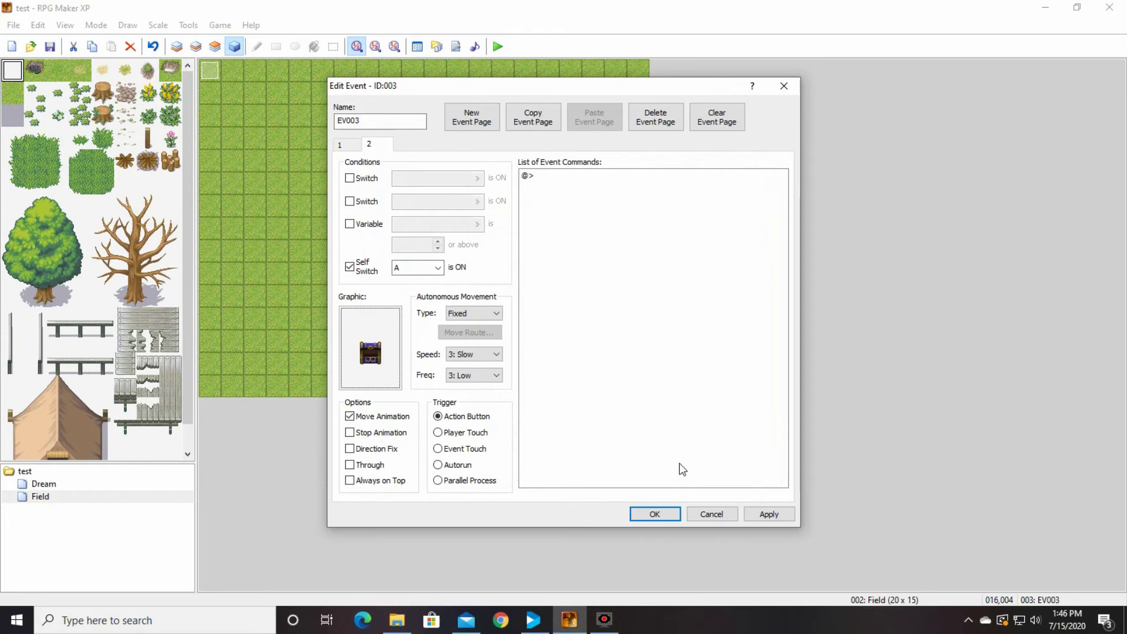
Add a Show Text command reading "There's nothing in here..." to page 2 and save the chest event
double_click(552, 179)
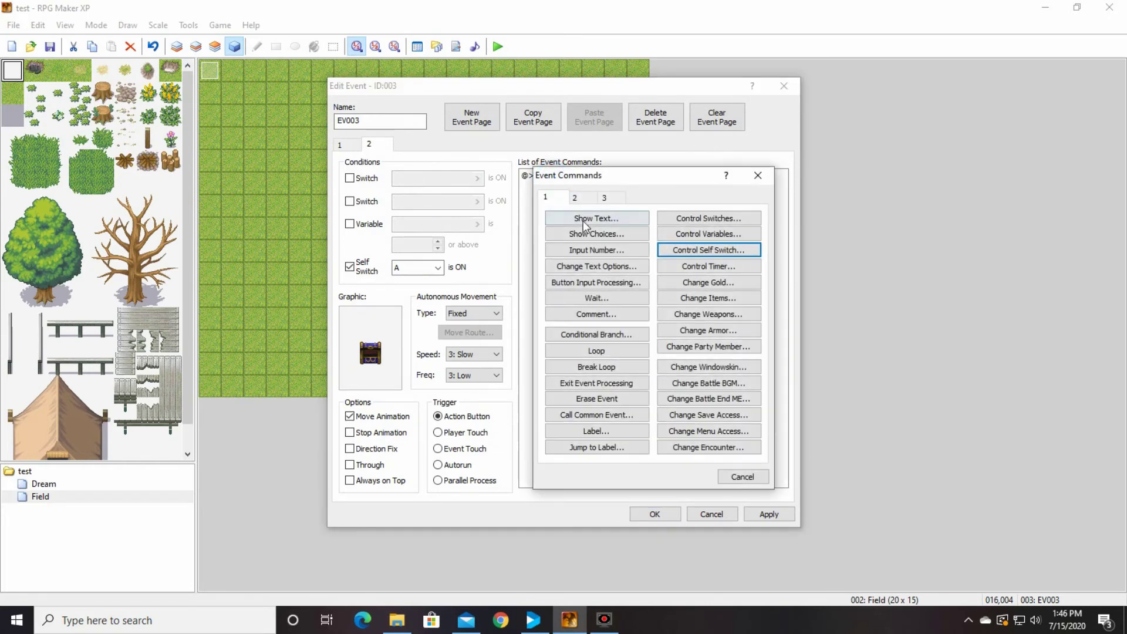
left_click(577, 219)
type("The")
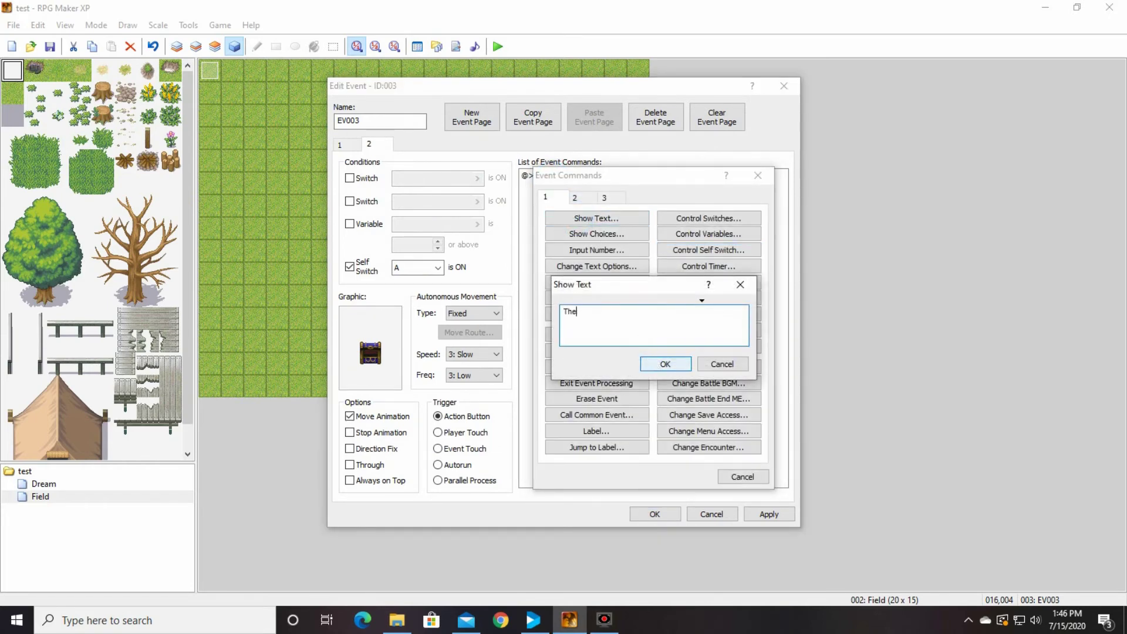
type("re's nothing in here...")
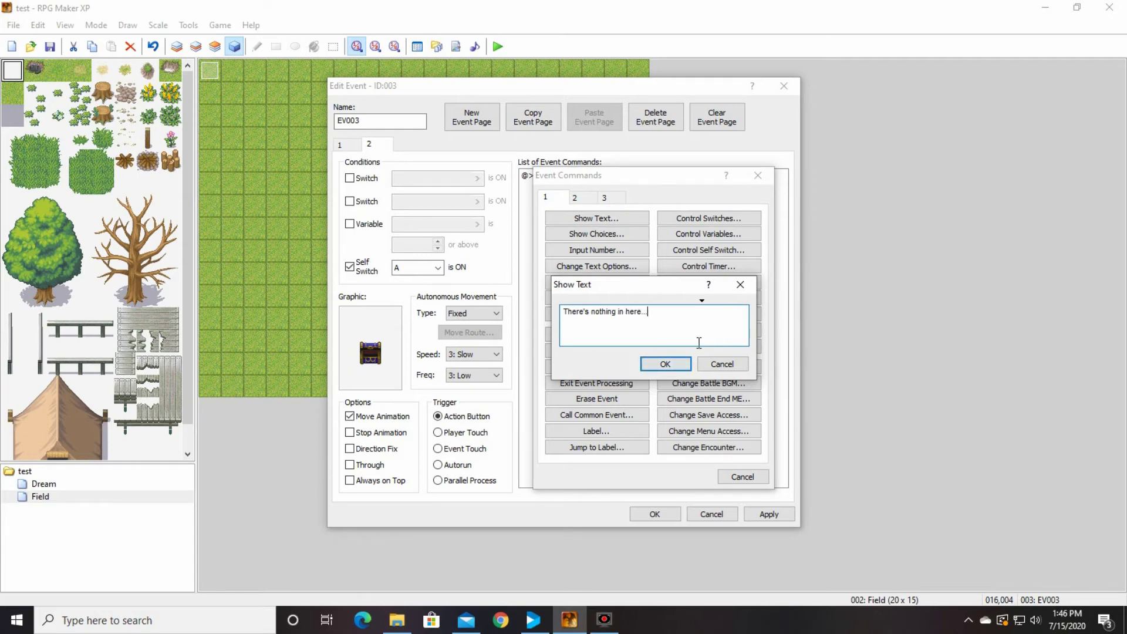
left_click(686, 364)
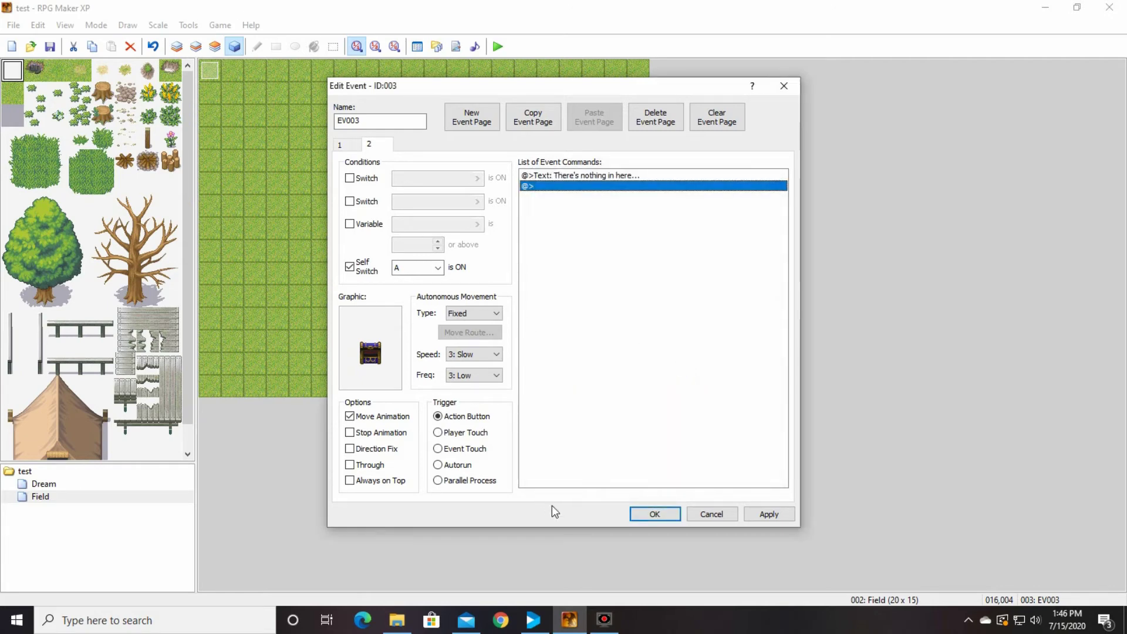
left_click(669, 514)
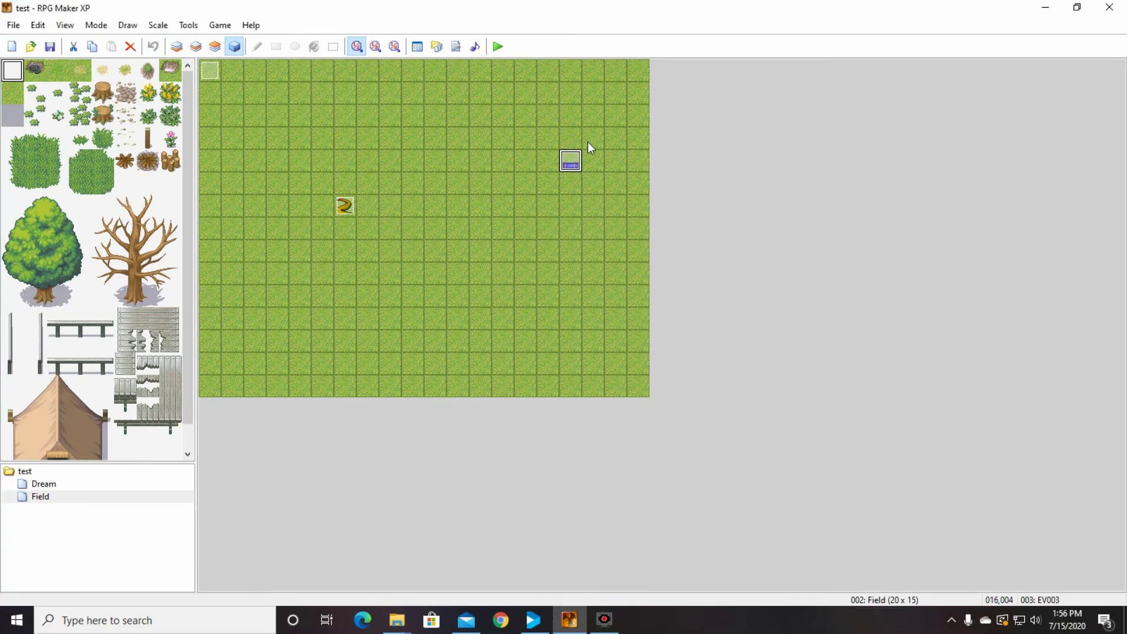
Playtest the project with a new game and advance through the intro scene to the hero name entry
left_click(496, 46)
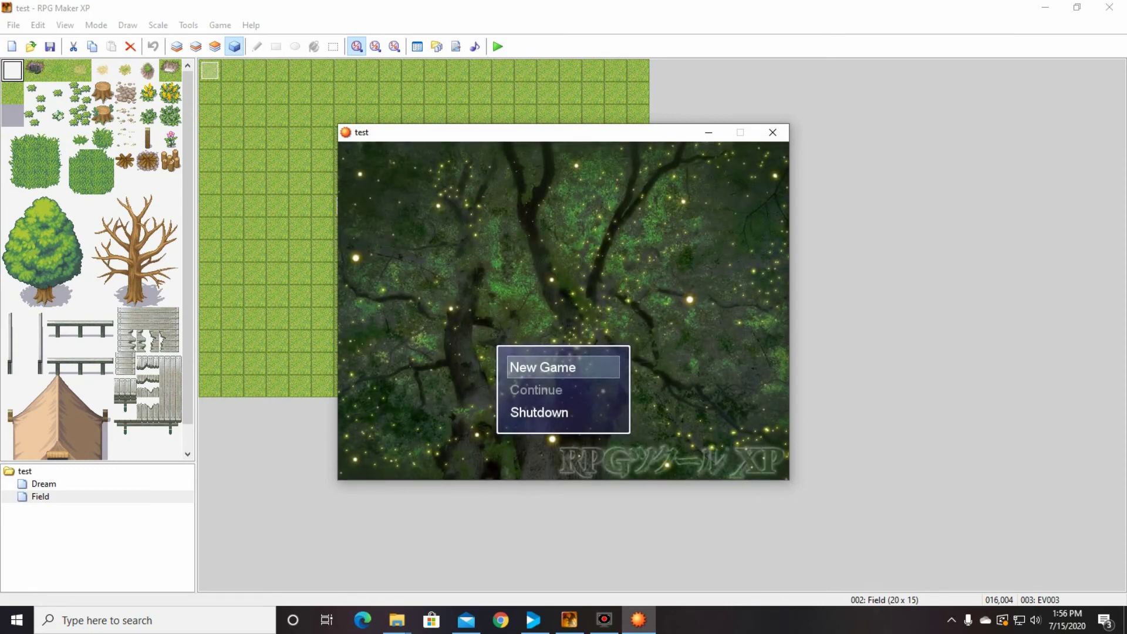
key("Return")
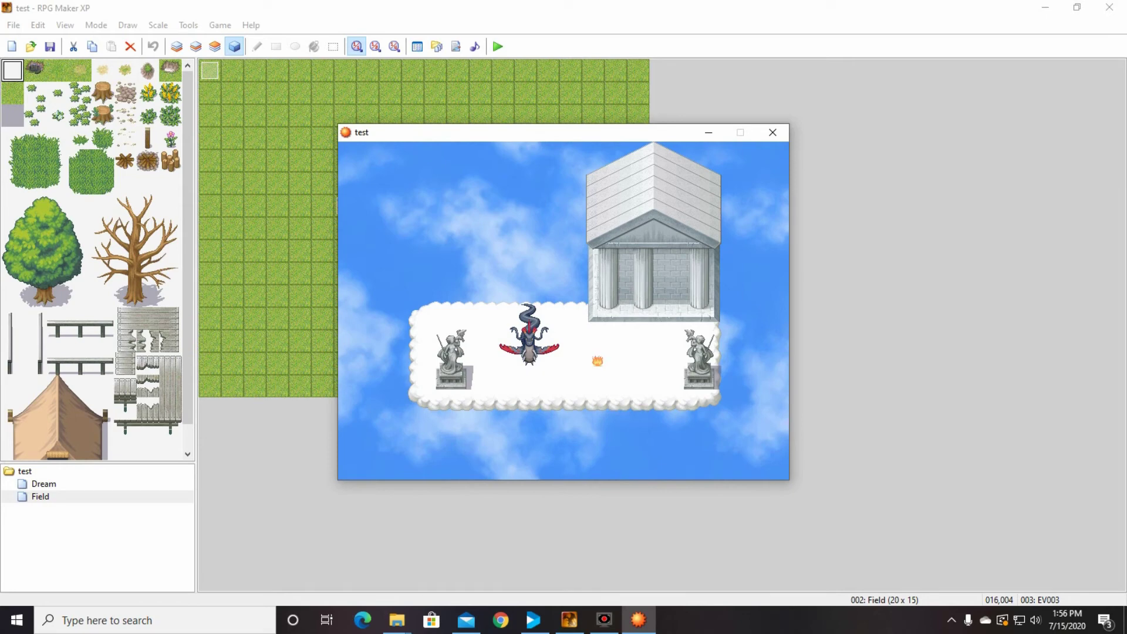
key("Return")
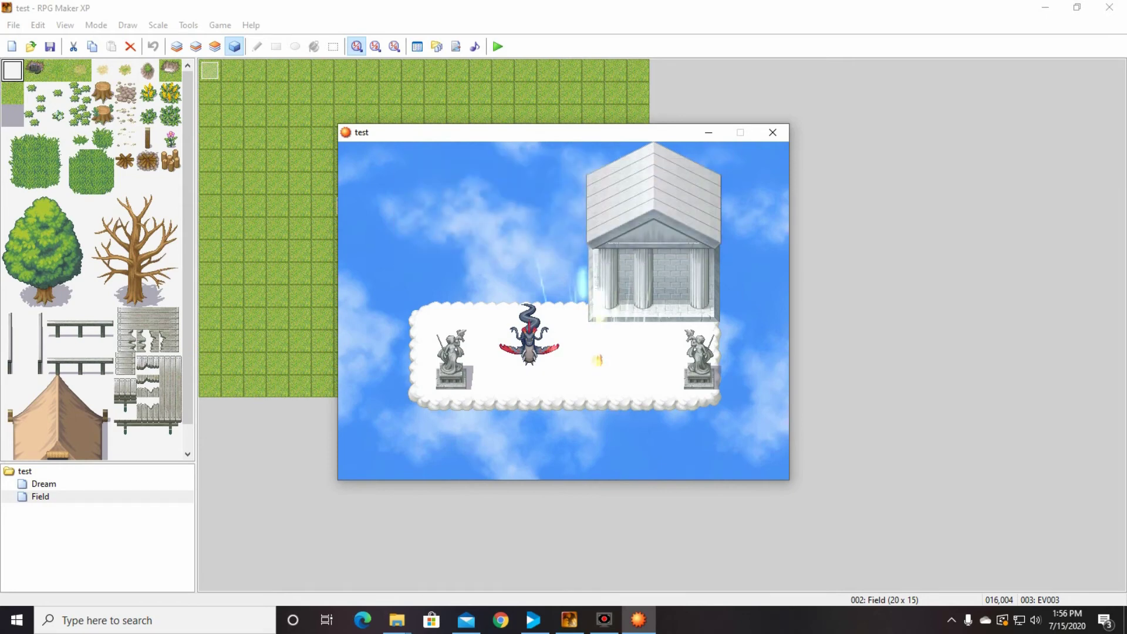
key("Return")
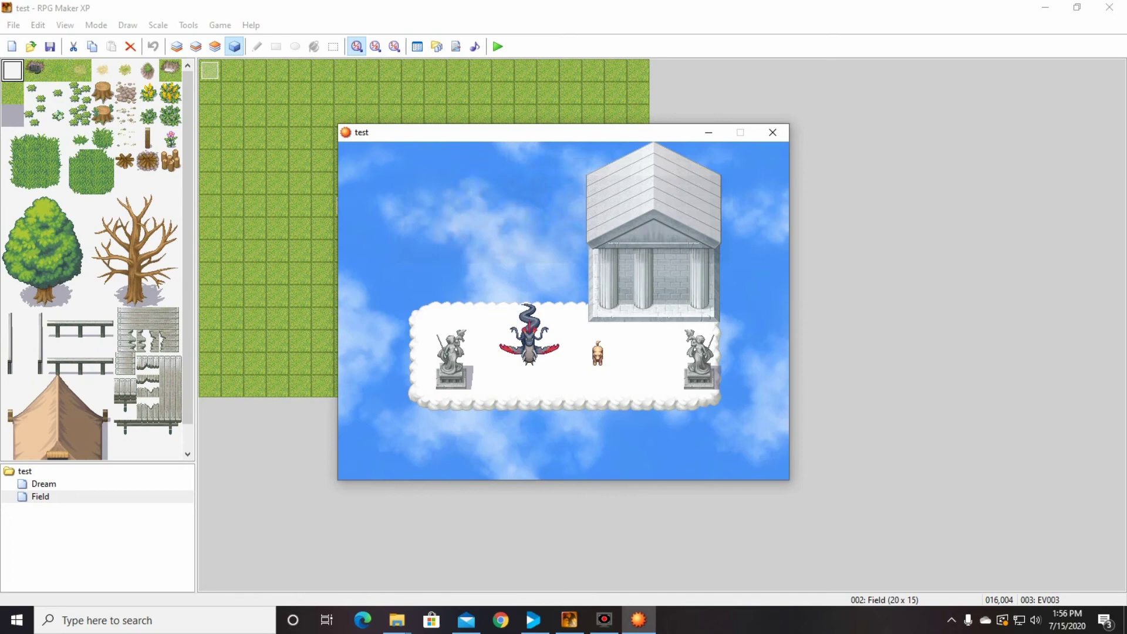
key("Return")
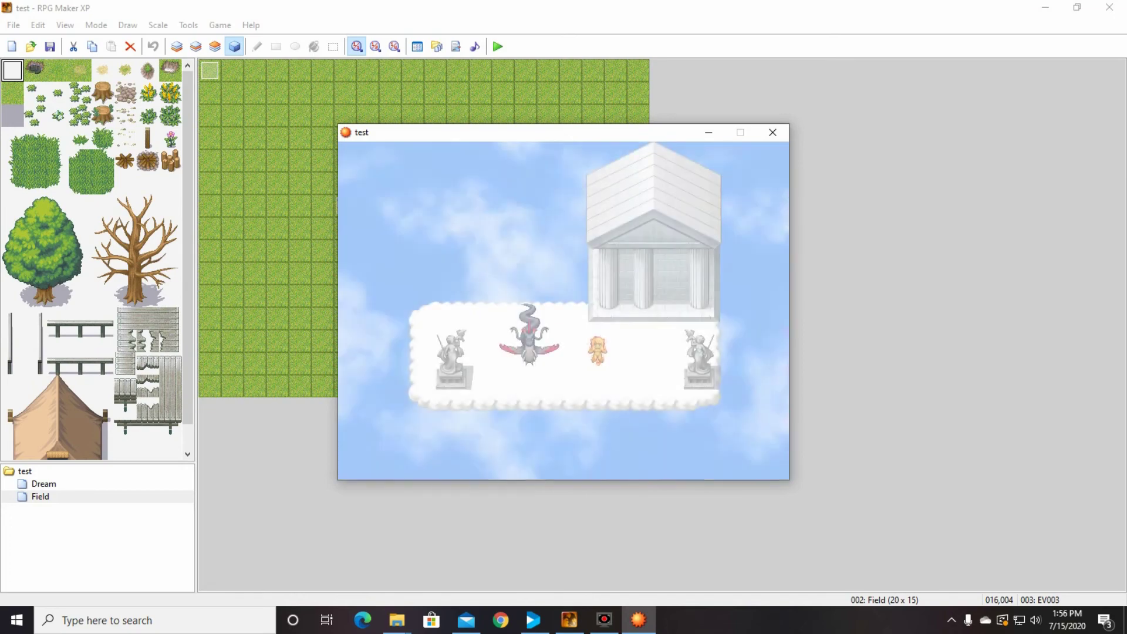
key("Return")
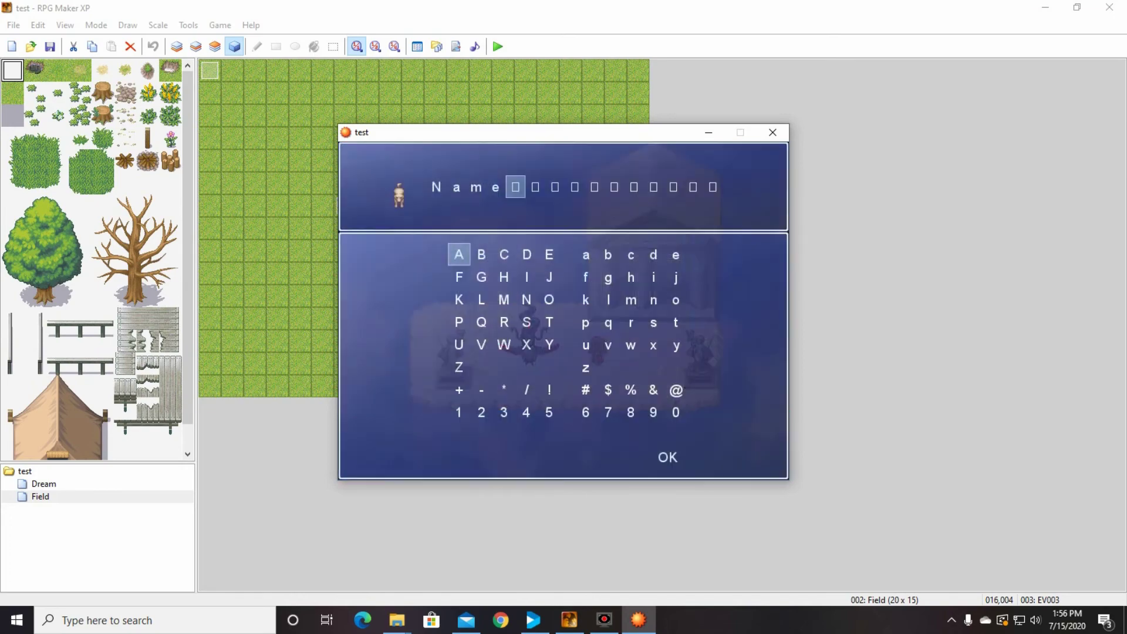
Accept the hero's default name on the name entry screen and continue the playtest
key("Down")
key("Down")
key("Down")
key("Down")
key("Down")
key("Down")
key("Down")
key("Down")
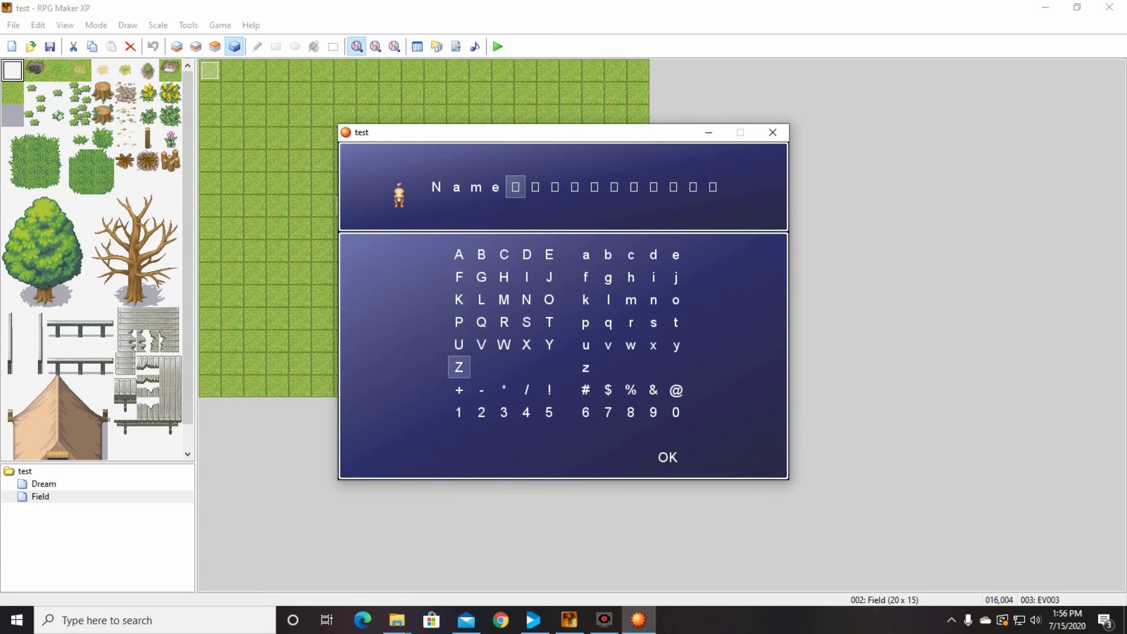
key("Return")
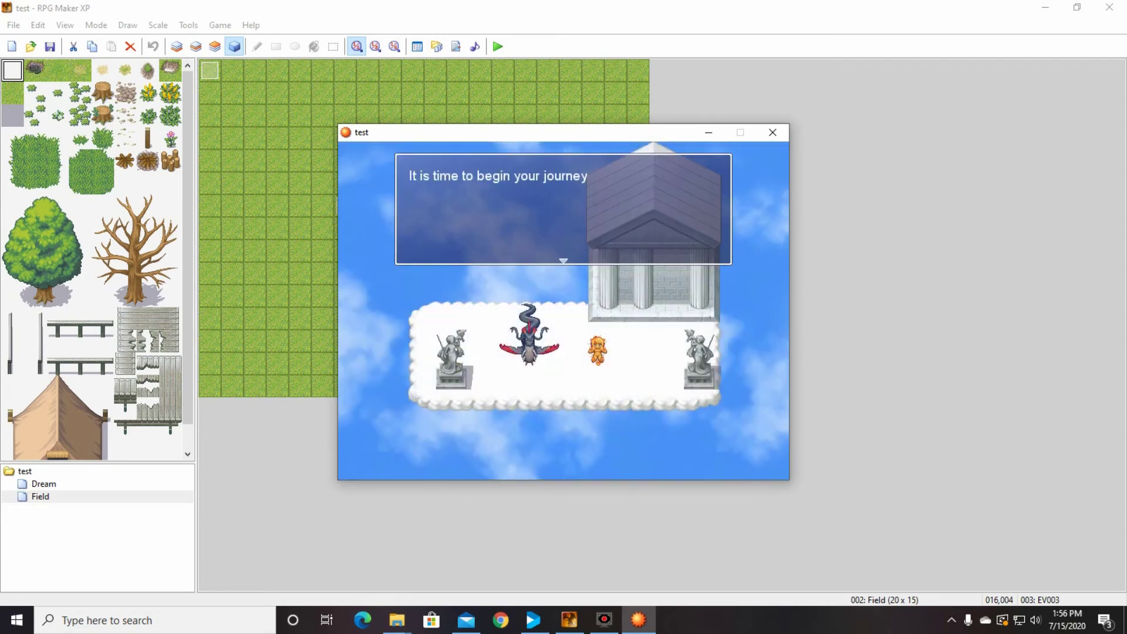
Advance the intro and Field map dialogue until the serpent character has finished talking
key("Return")
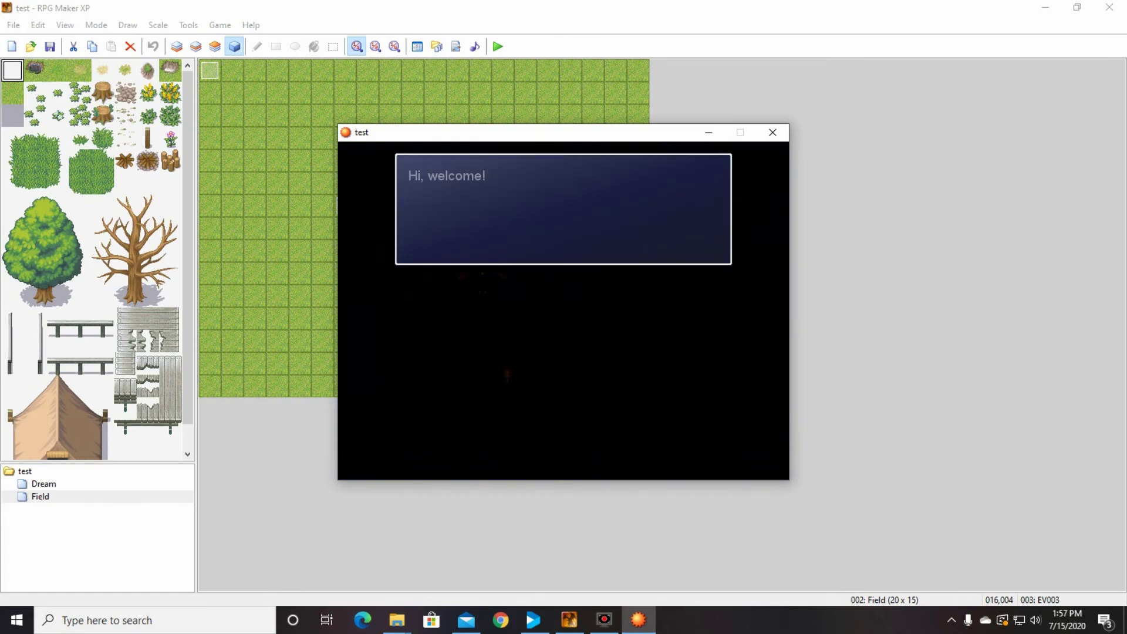
key("Return")
key("Return")
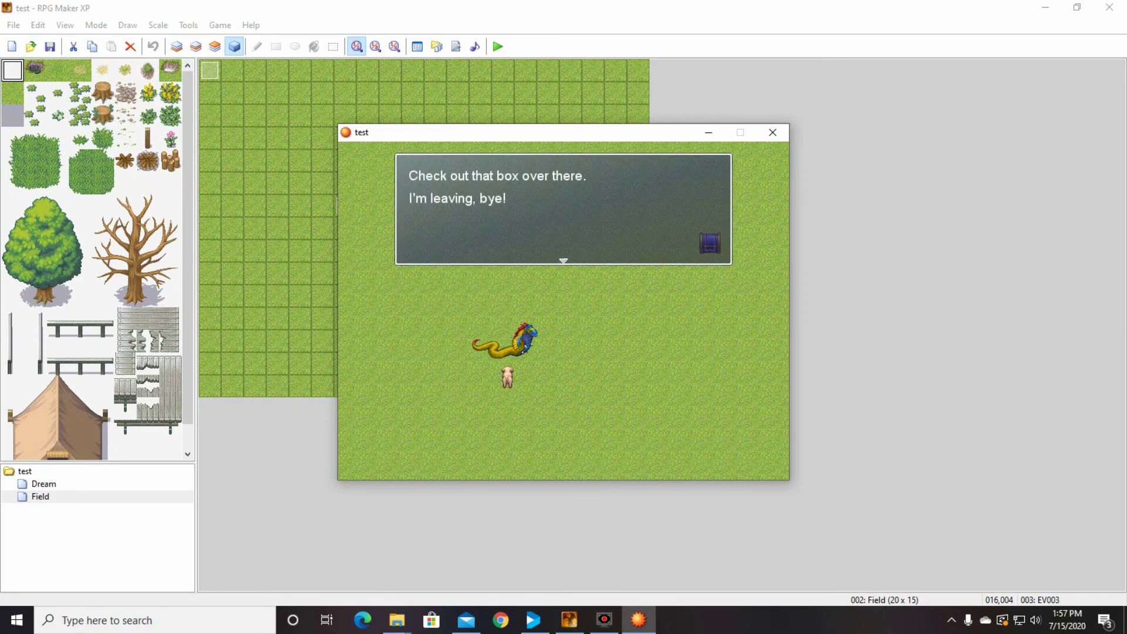
key("Return")
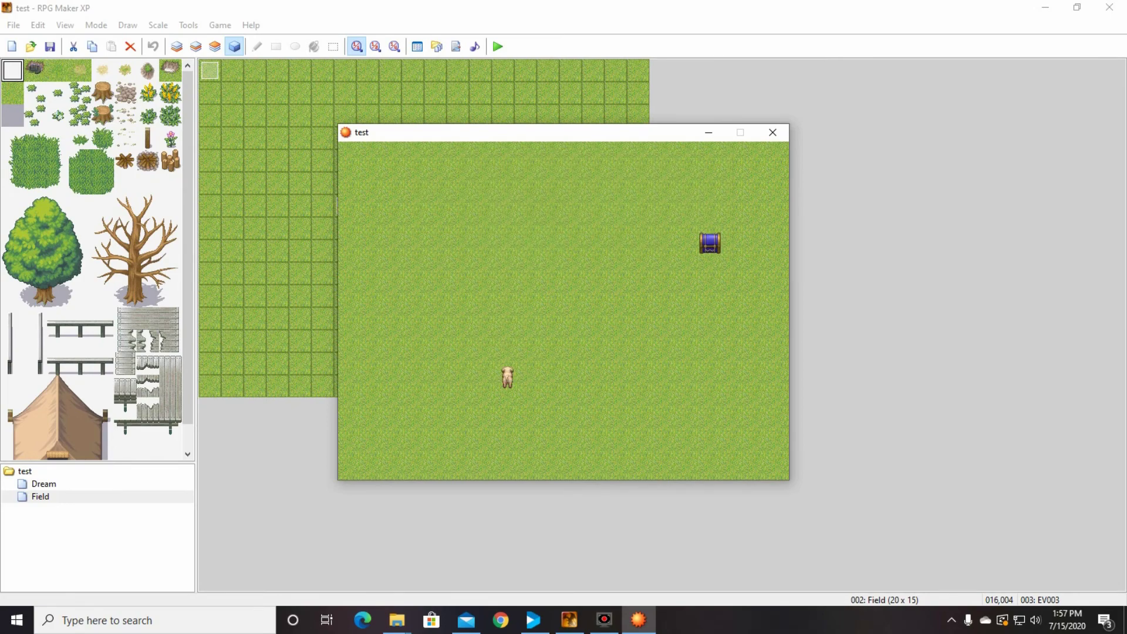
Walk the hero across the Field map to the tile below the treasure chest and interact with it
key("Right")
key("Up")
key("Up")
key("Right")
key("Up")
key("Right")
key("Up")
key("Return")
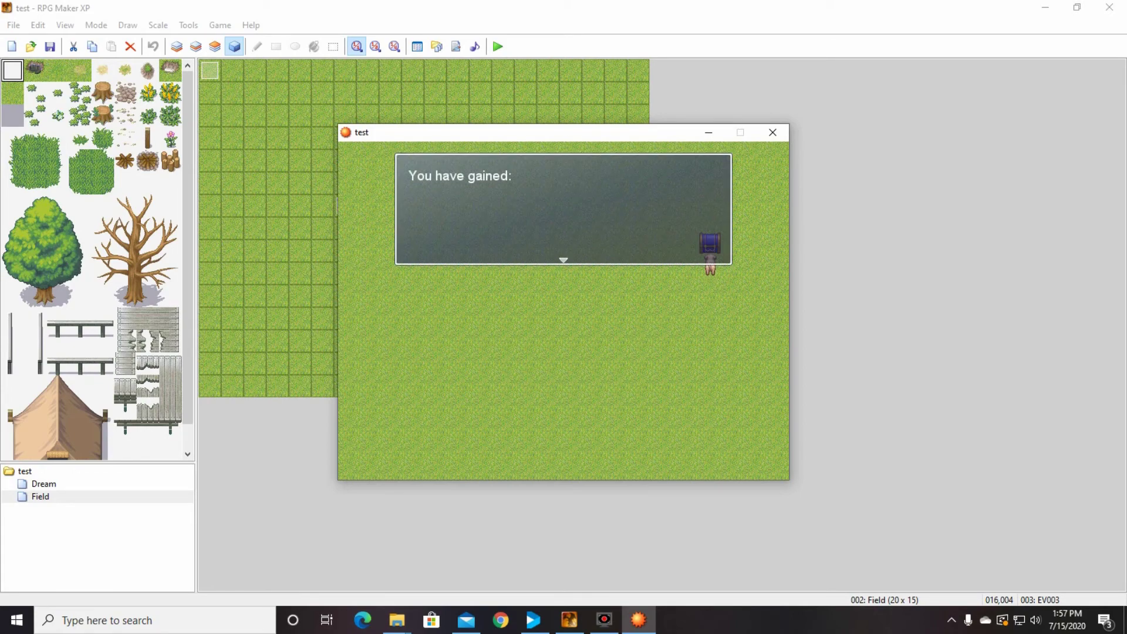
Advance through all of the chest's loot messages until the chest interaction ends
key("Return")
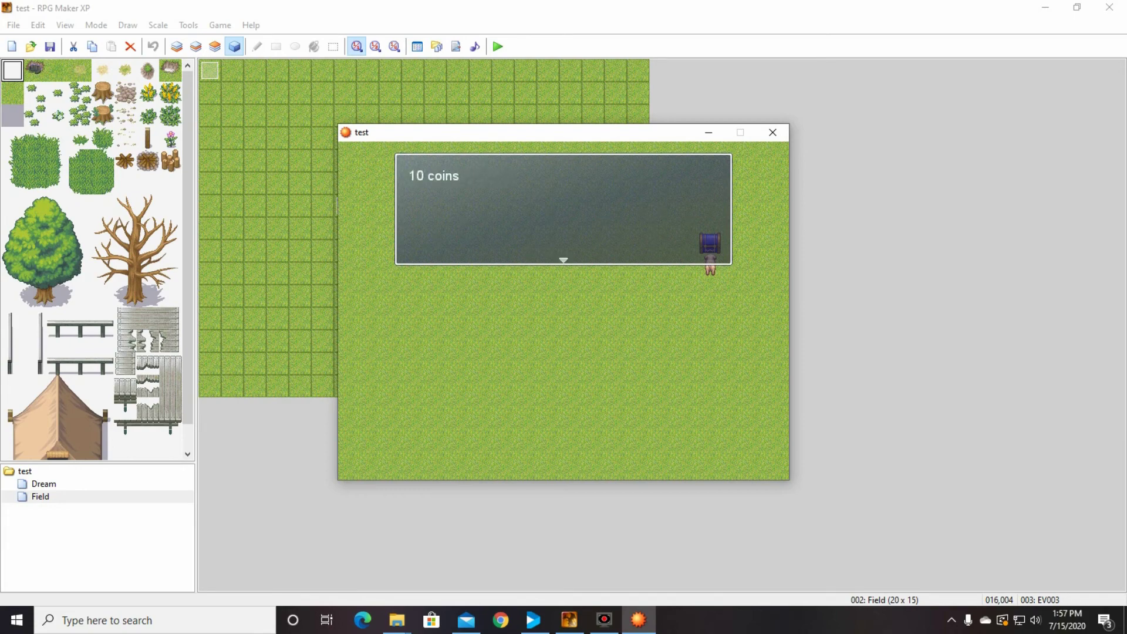
key("Return")
key("Return")
key("Return")
key("Return")
key("Return")
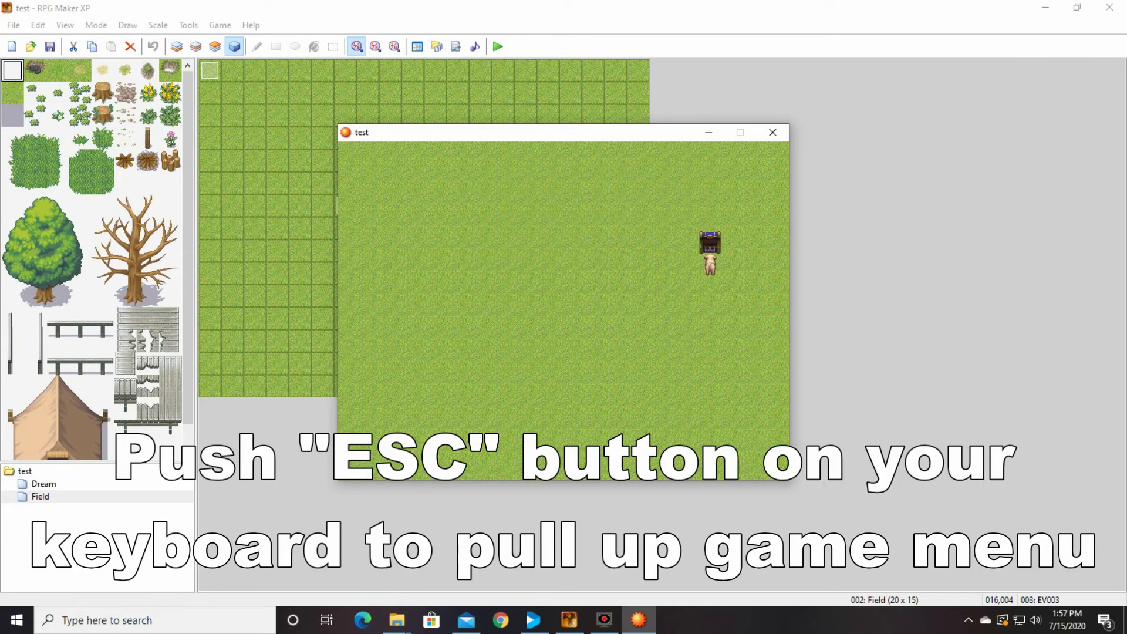
Open the in-game menu and equip the first party member with the Steel Sword as weapon
key("Escape")
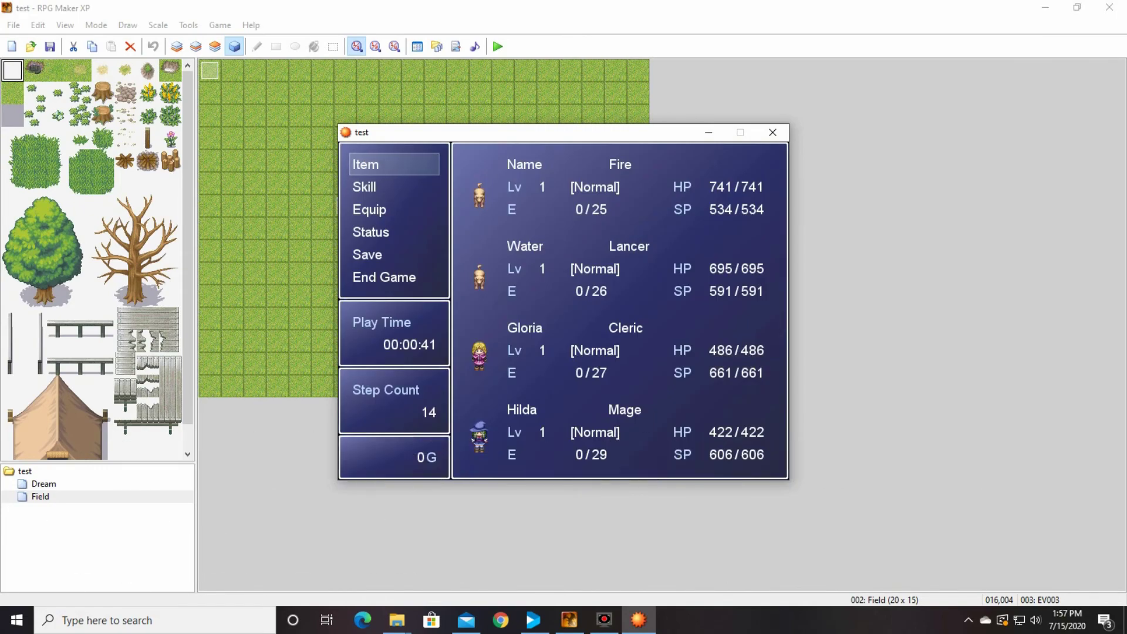
key("Down")
key("Down")
key("Return")
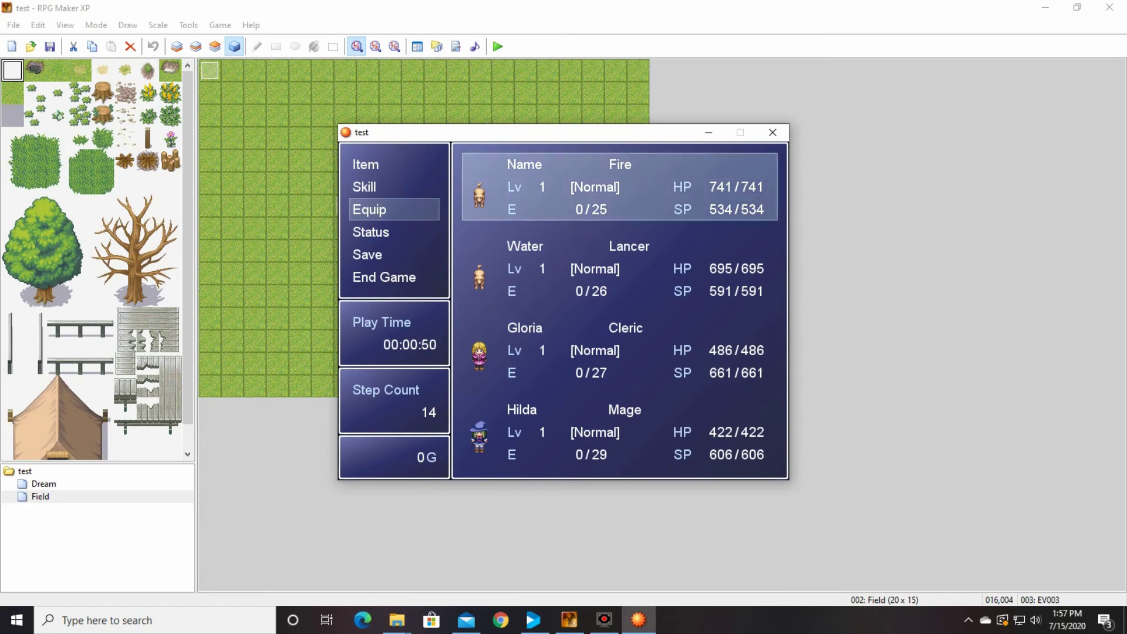
key("Return")
key("Return")
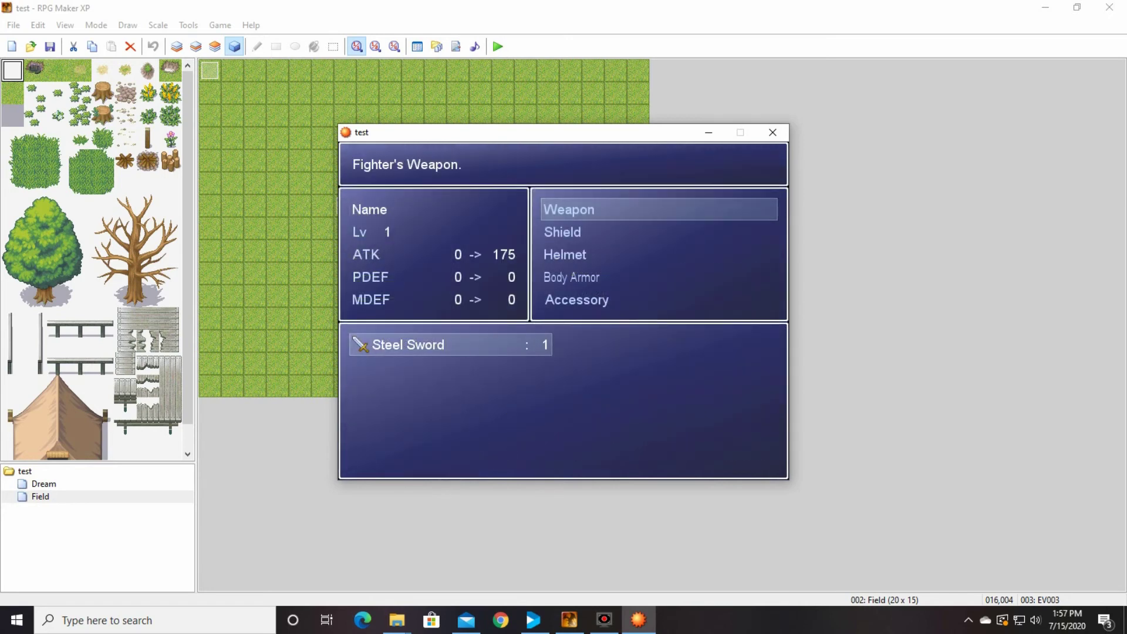
key("Return")
Equip the same party member with the Steel Shield and the Steel Helm
key("Down")
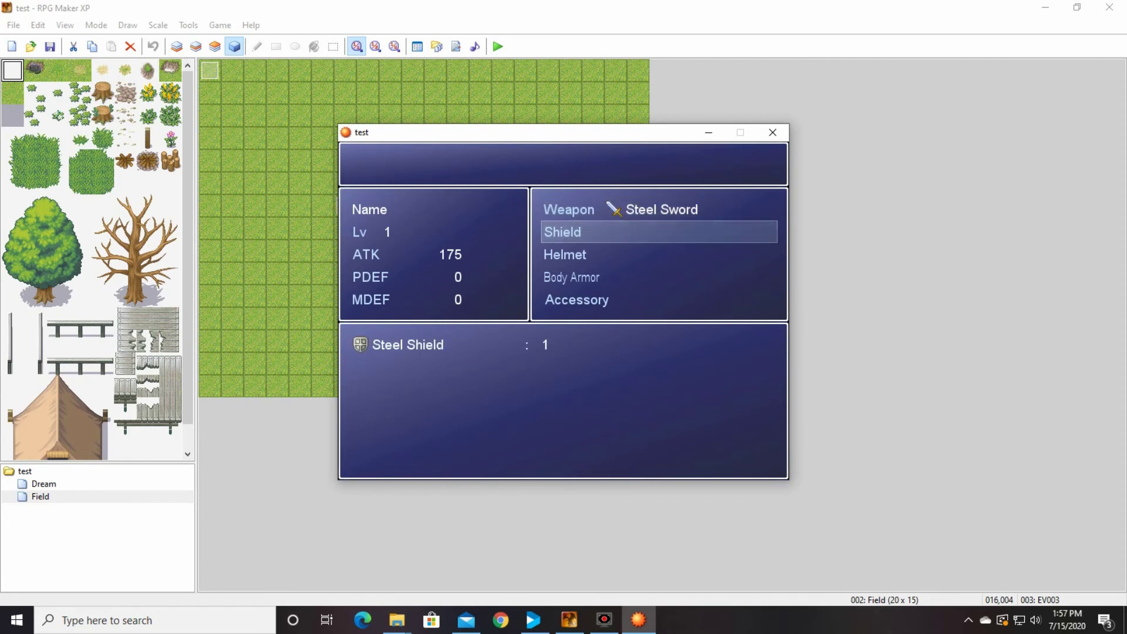
key("Return")
key("Return")
key("Down")
key("Return")
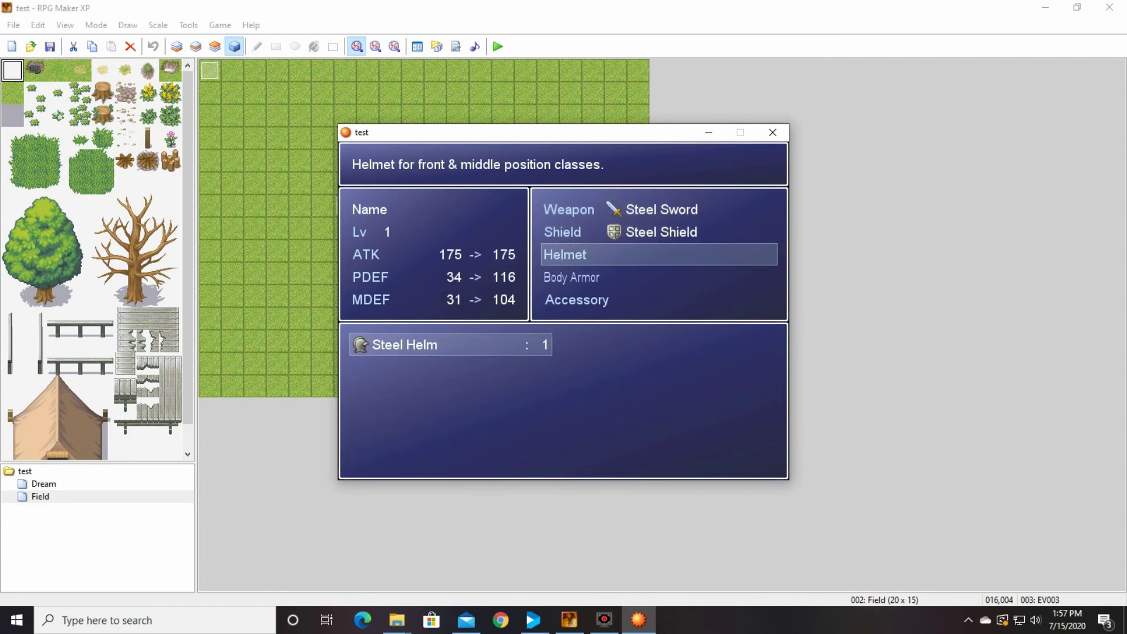
key("Return")
Equip the Steel Armor as body armor and look back over the equipment slots
key("Down")
key("Return")
key("Return")
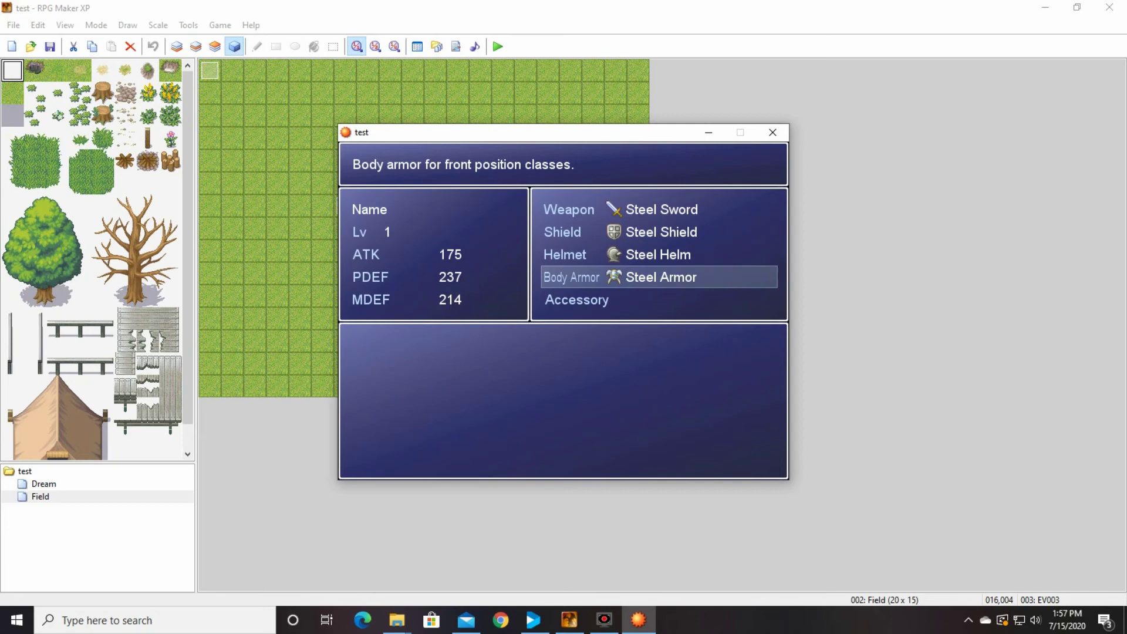
key("Down")
key("Up")
key("Up")
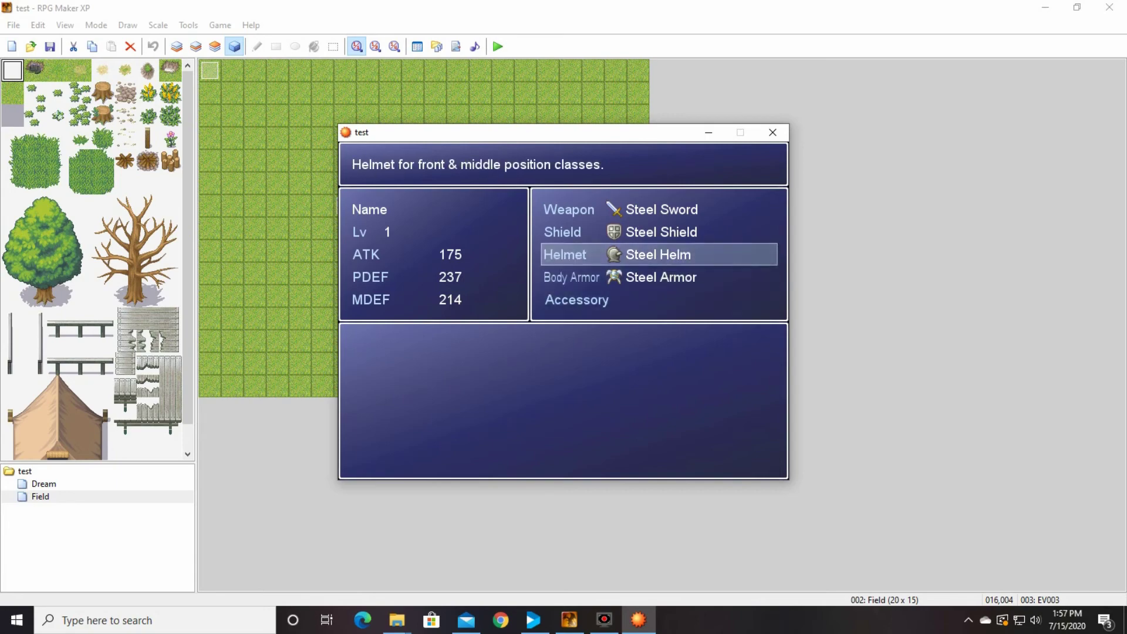
key("Up")
Leave the equipment screen and the game menu, and end the playtest
key("Escape")
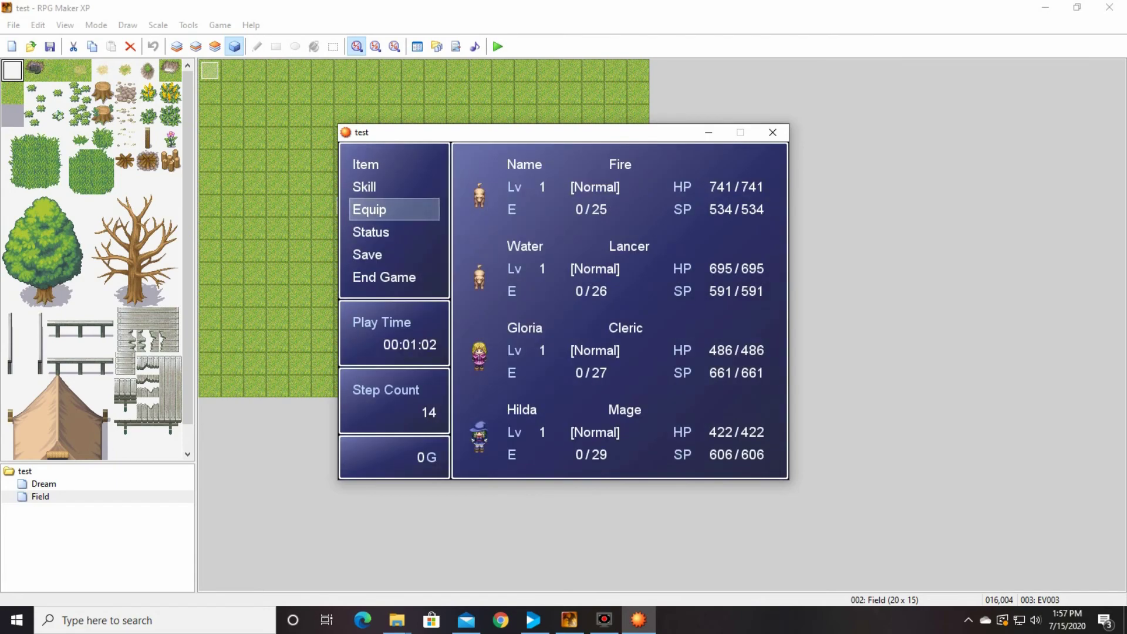
key("Escape")
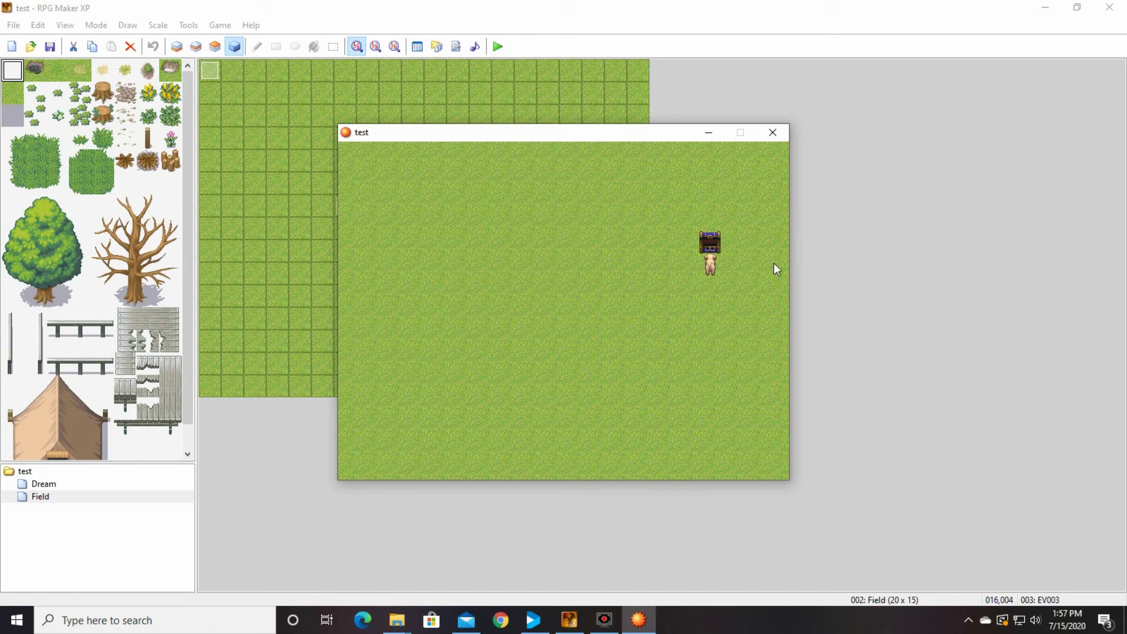
left_click(775, 133)
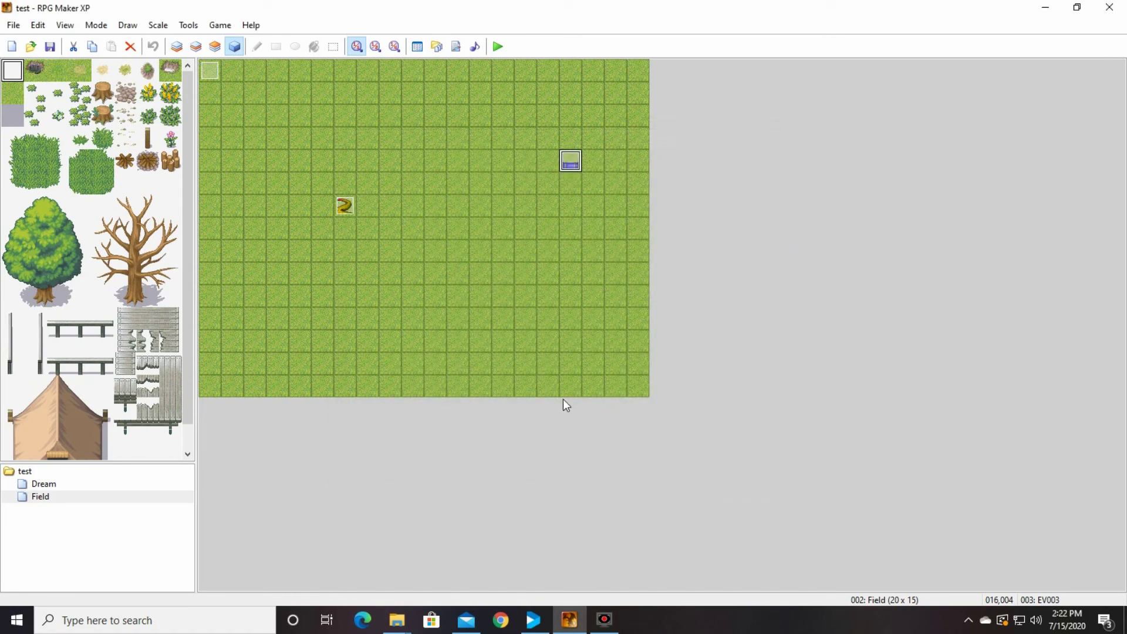
Remove Water, Estelle and Gloria from the initial party in the database's system settings and save the changes
left_click(418, 47)
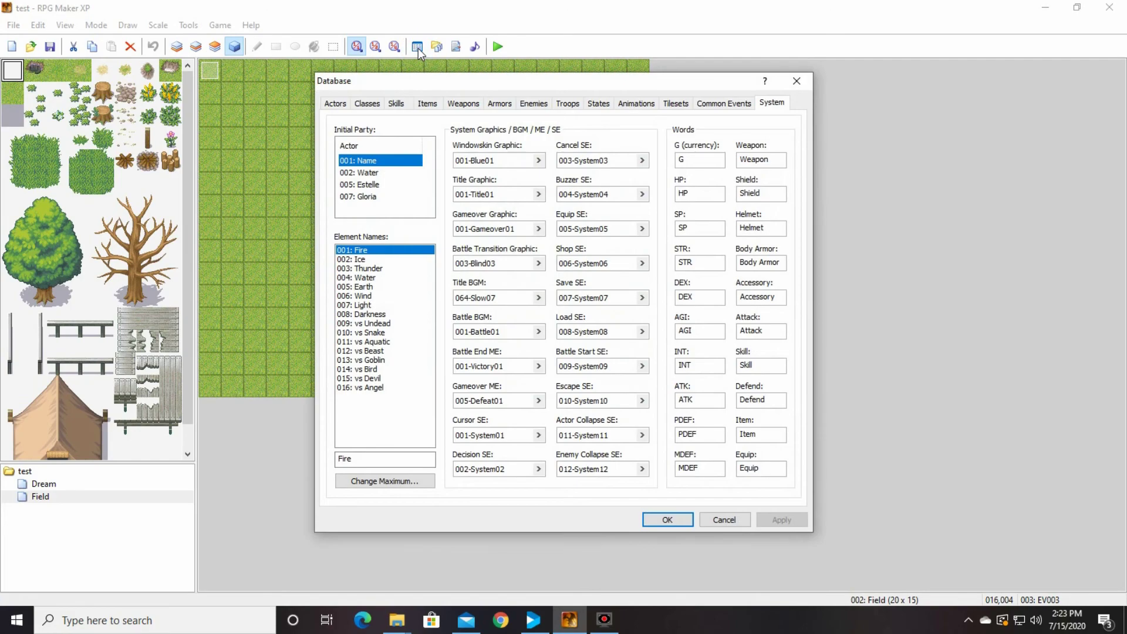
left_click(773, 104)
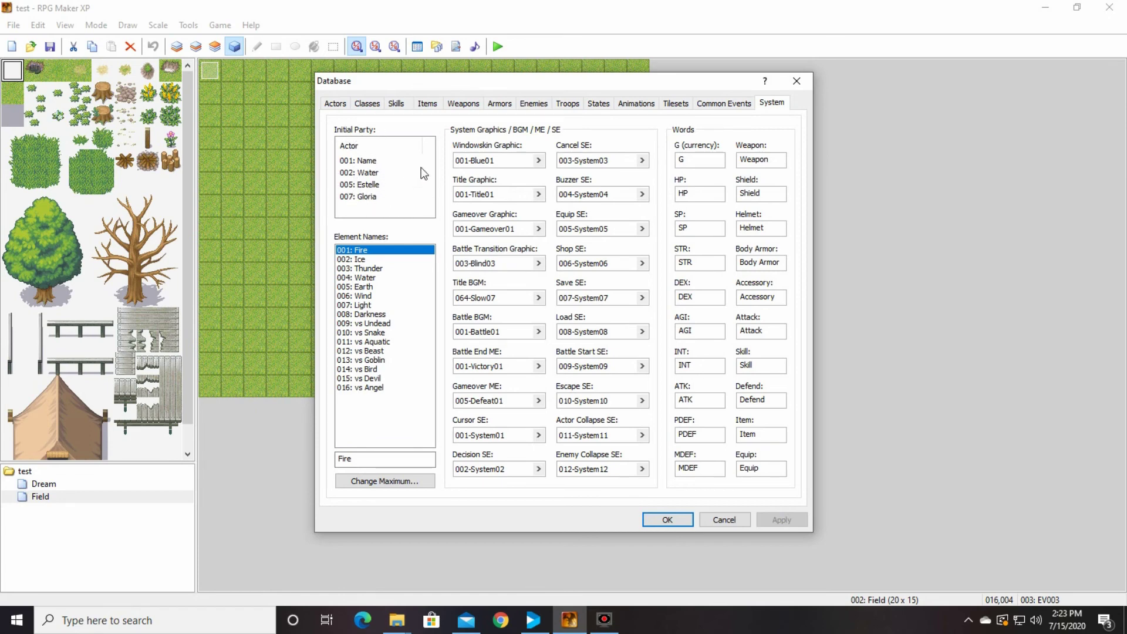
left_click(381, 176)
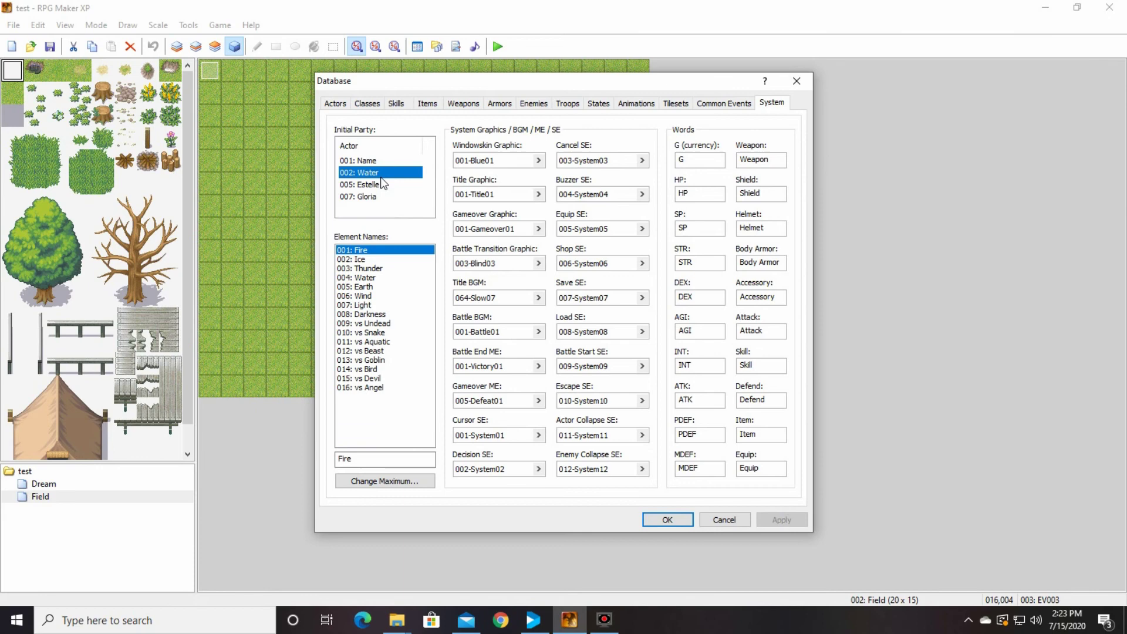
key("Delete")
key("Delete")
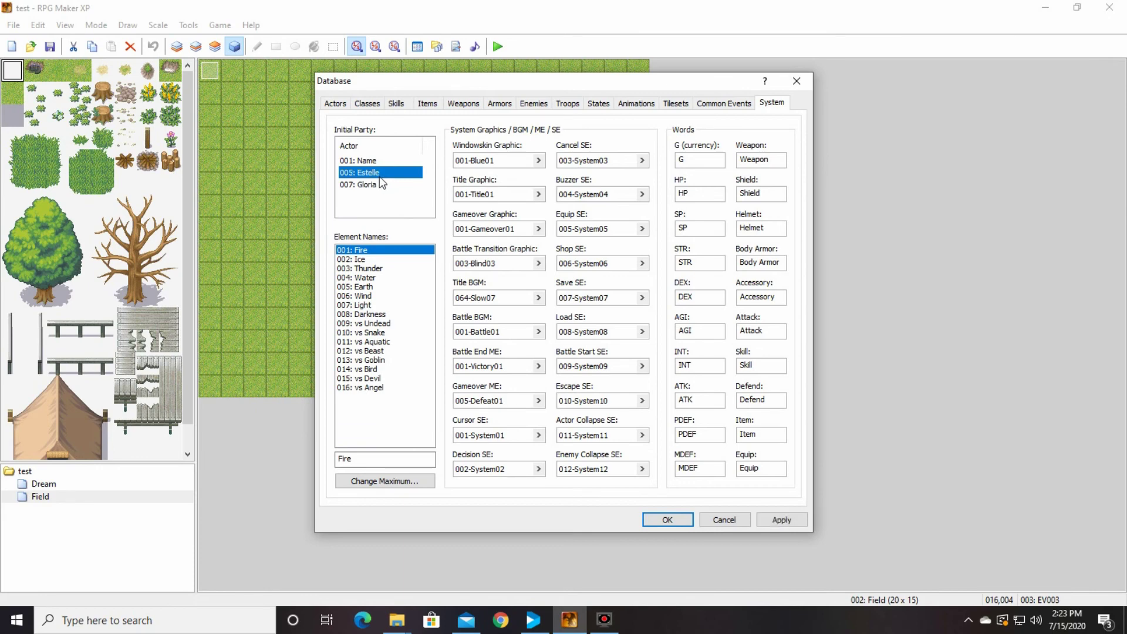
key("Delete")
left_click(358, 174)
left_click(668, 520)
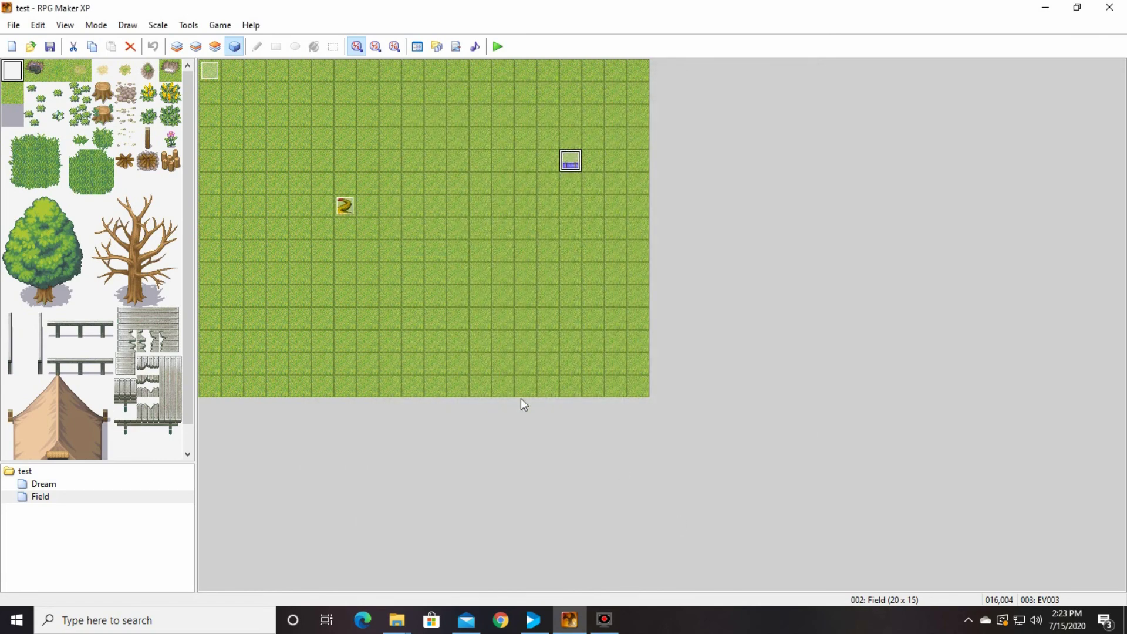